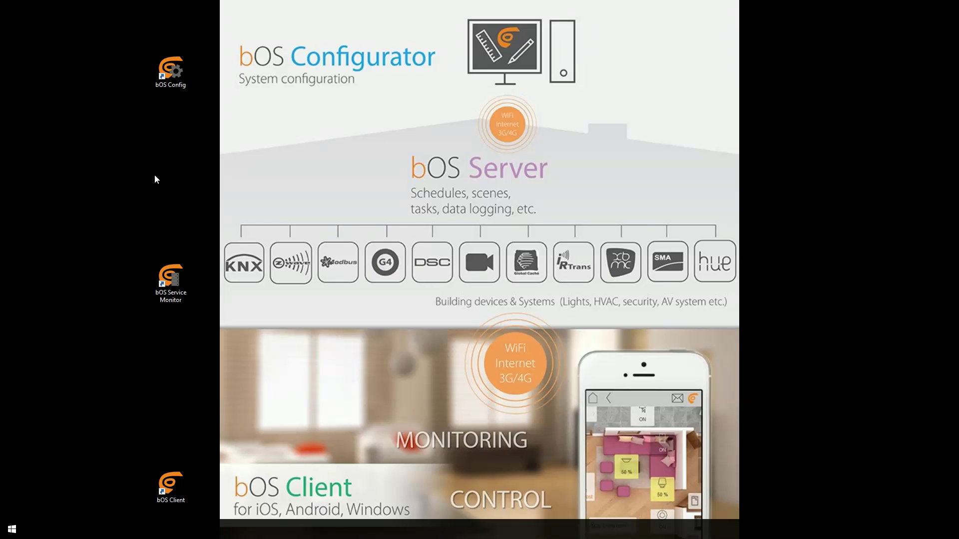
Step: Connect to the Local server in bOS Configurator and open its online license registration, logging in with the prefilled account
double_click(165, 77)
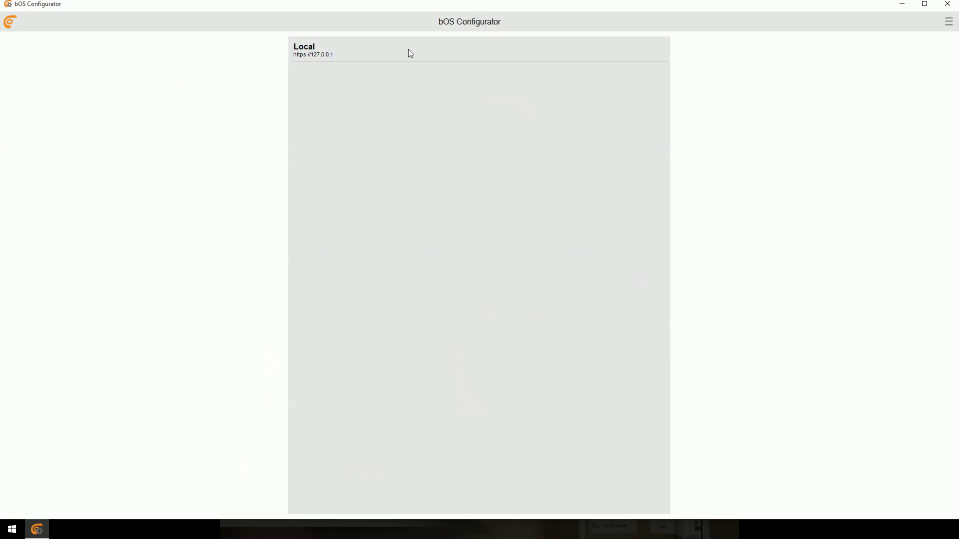
click(410, 51)
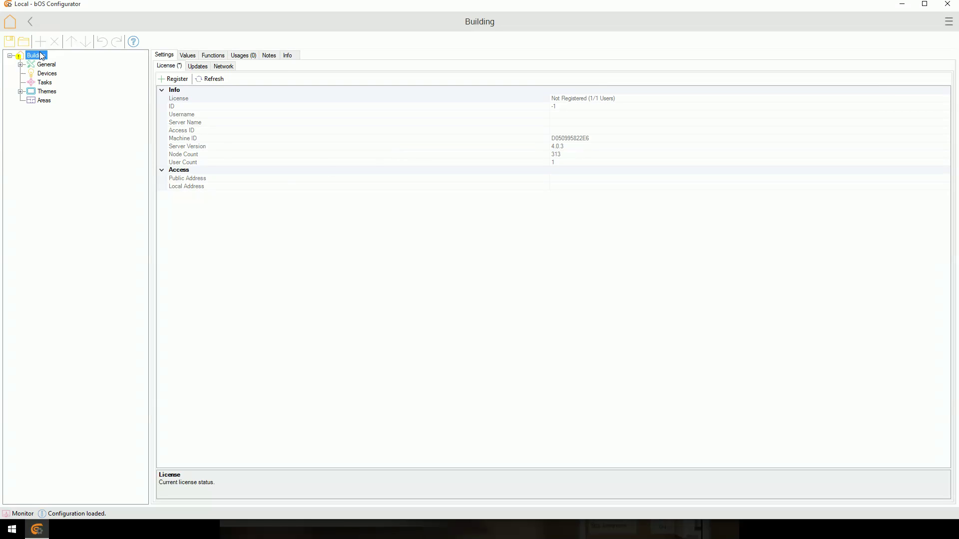
click(182, 81)
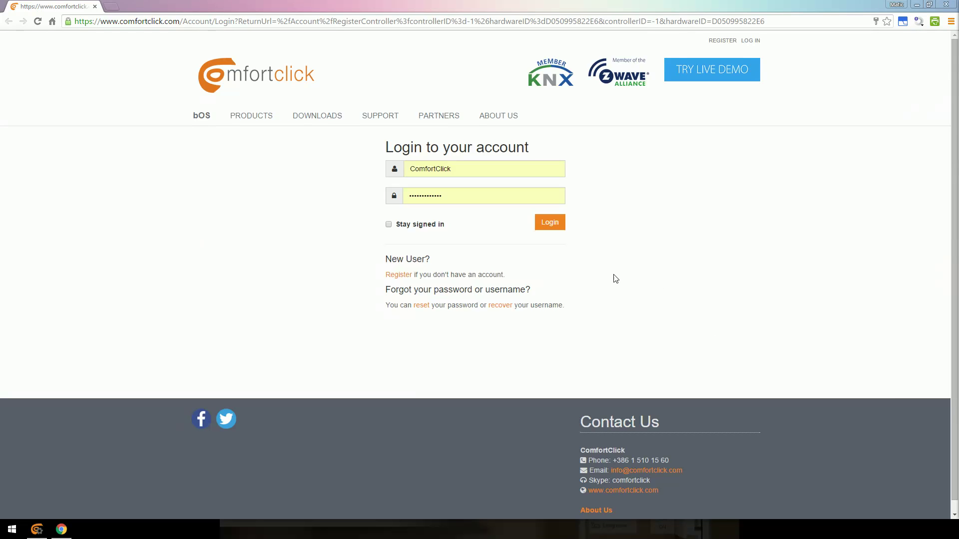
click(550, 225)
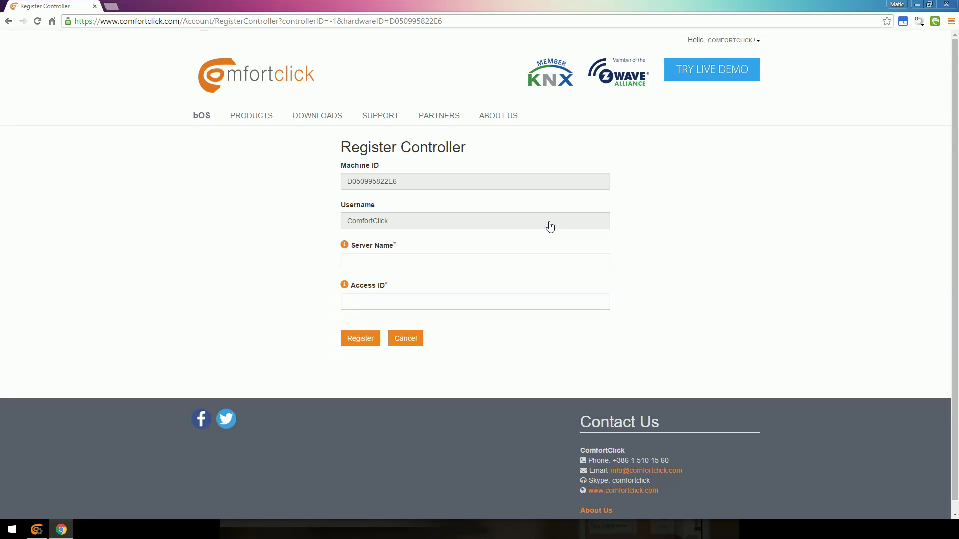
Step: Register the controller with server name Home and Access ID comfortclick.home, and close the browser
click(377, 263)
text(H)
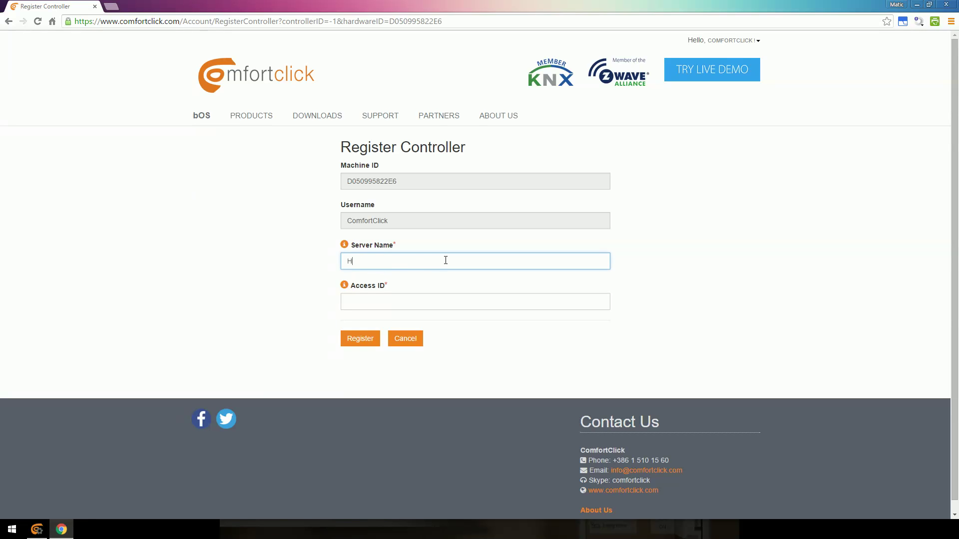
text(ome)
click(409, 307)
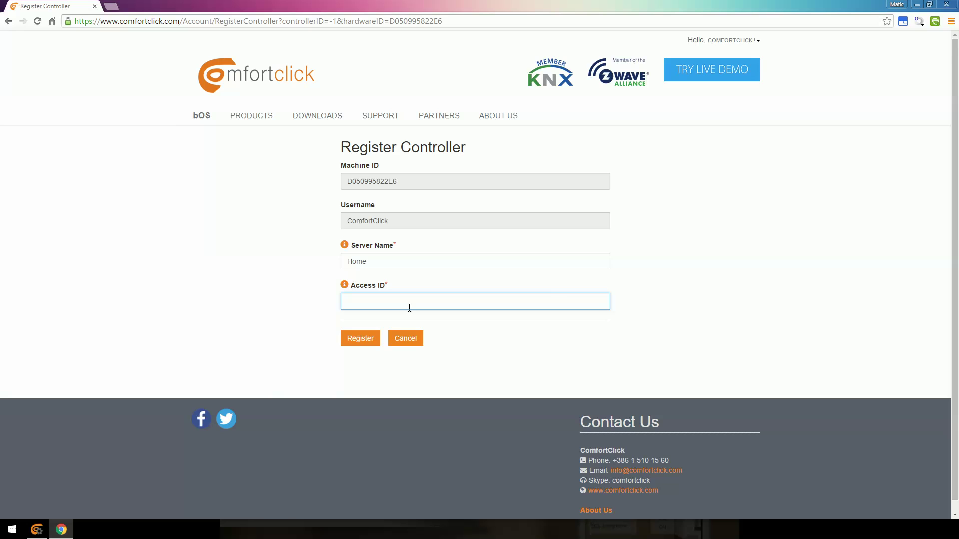
text(comfo)
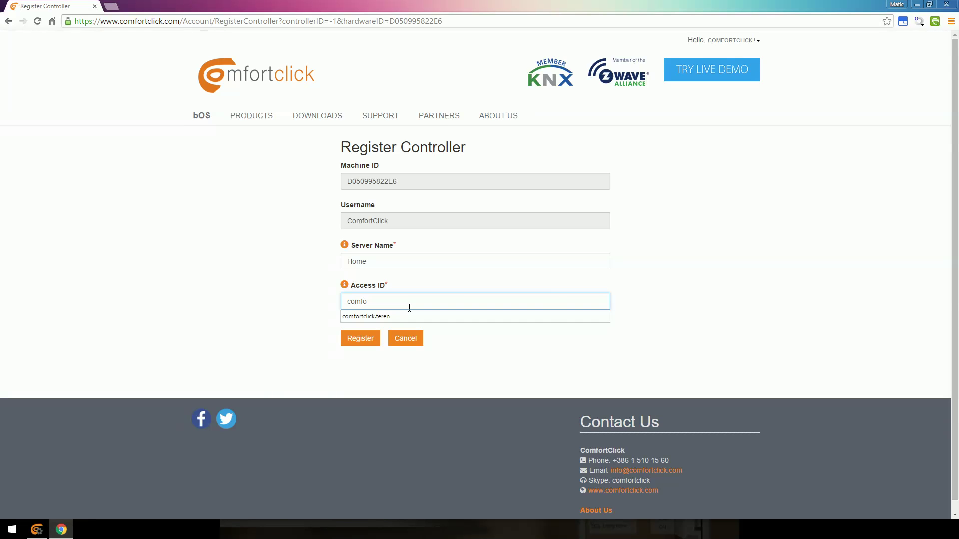
text(rtclick.home)
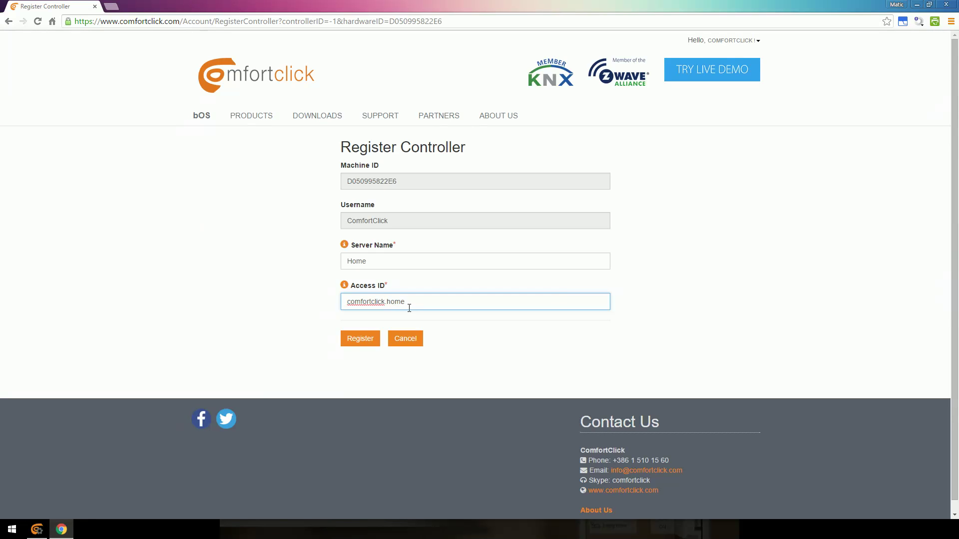
click(375, 342)
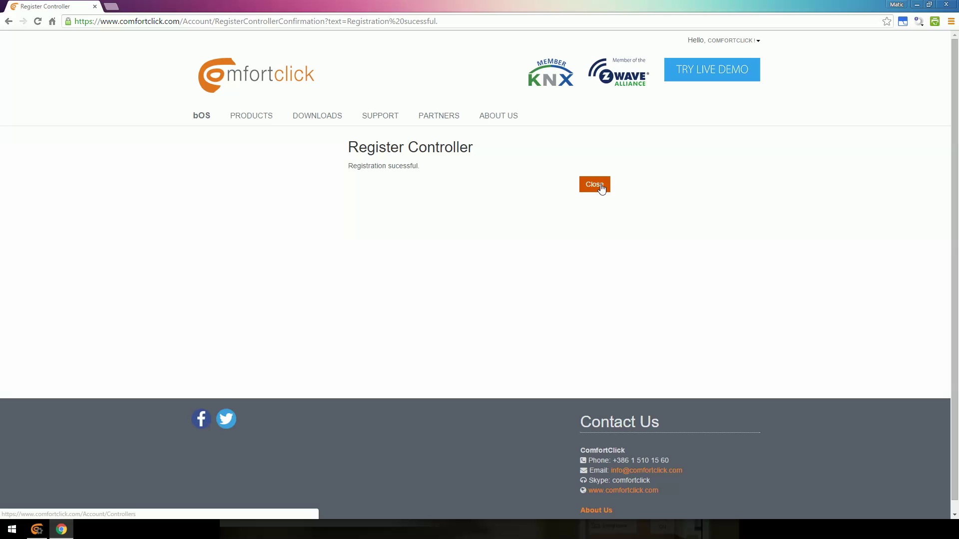
click(954, 5)
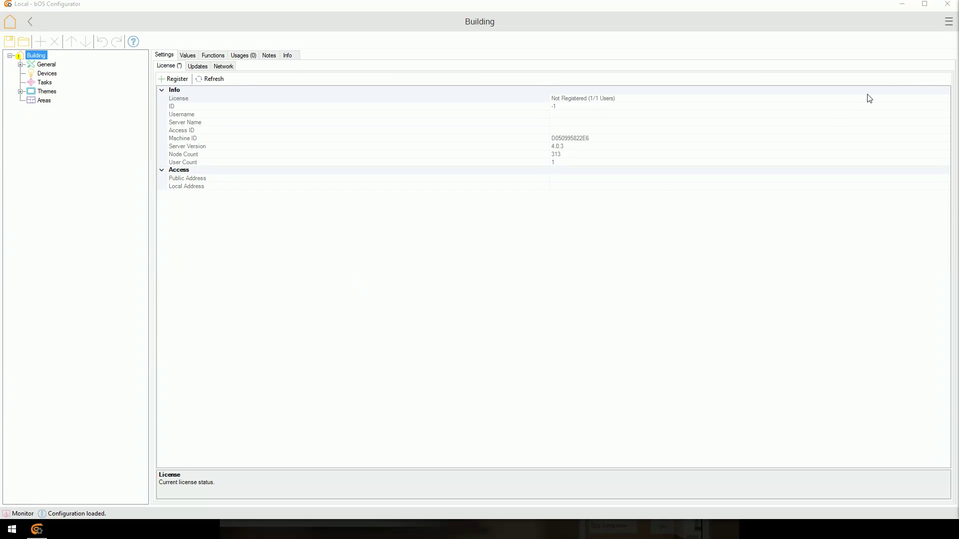
Step: Log out of the Local server and add a server connection without manual configuration, using Access ID comfortclick.home
click(948, 22)
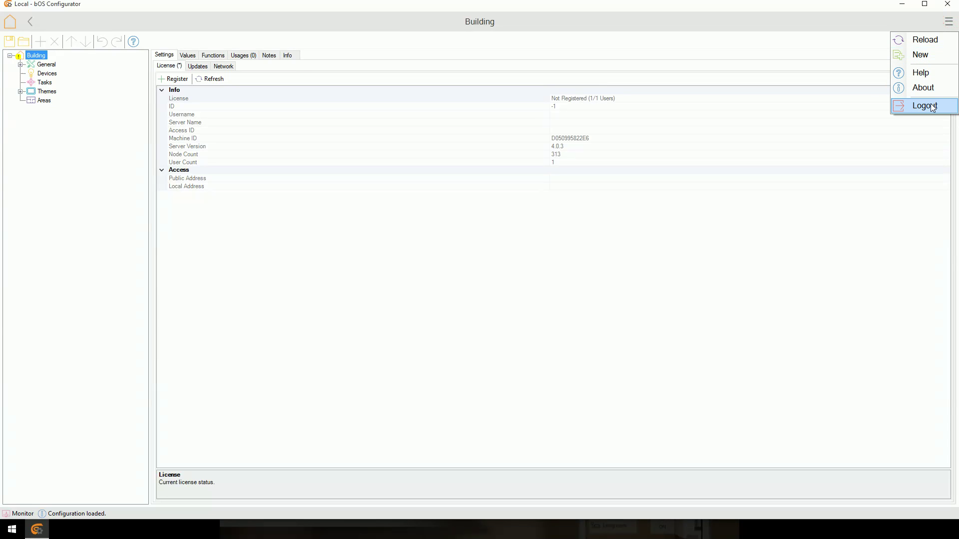
click(933, 108)
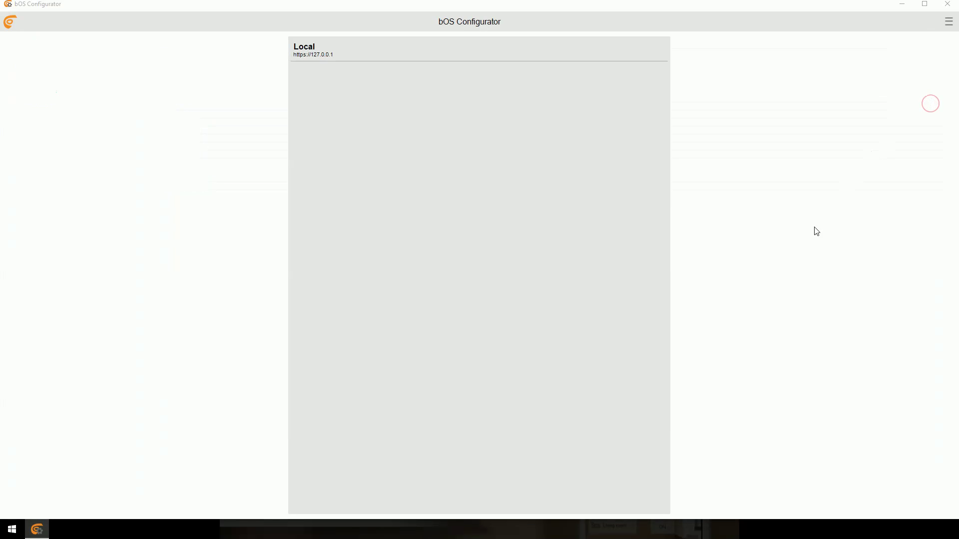
click(943, 23)
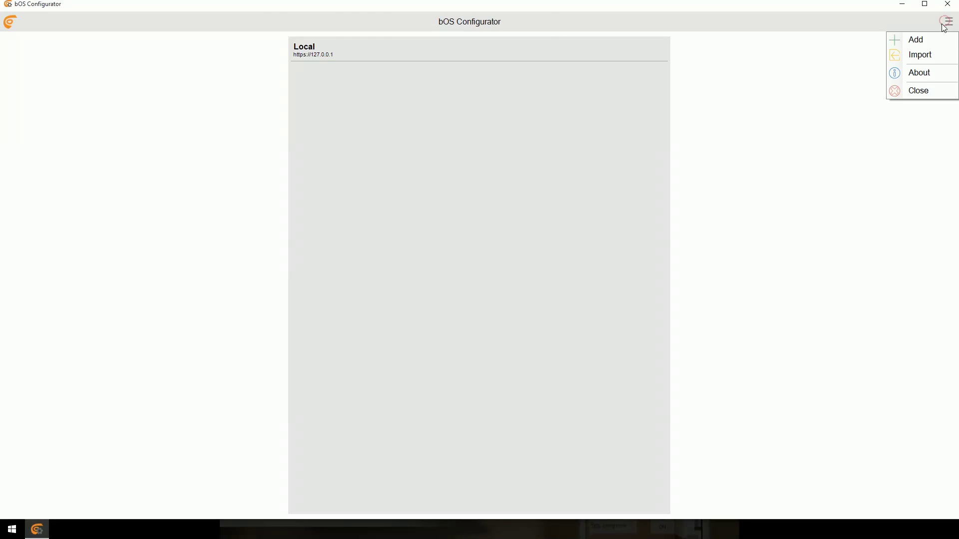
click(922, 42)
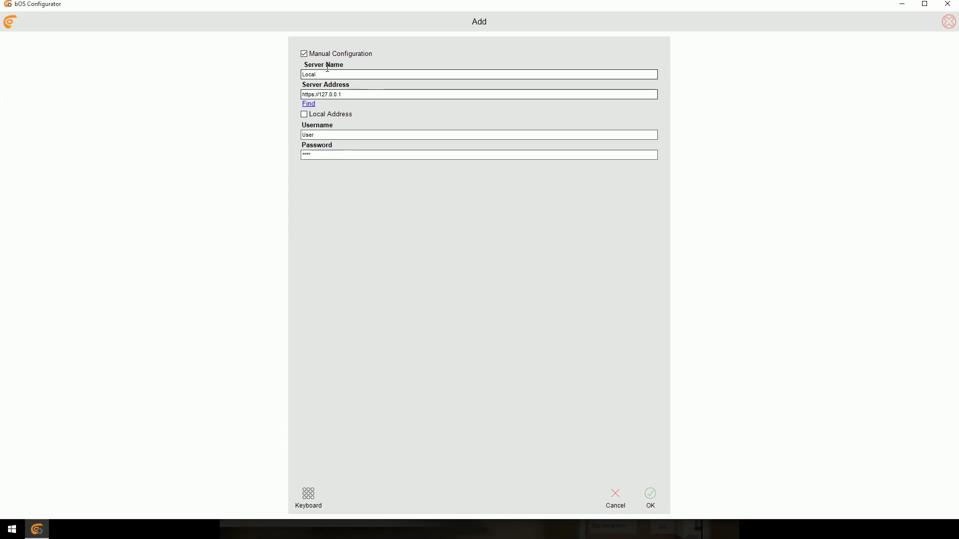
click(305, 55)
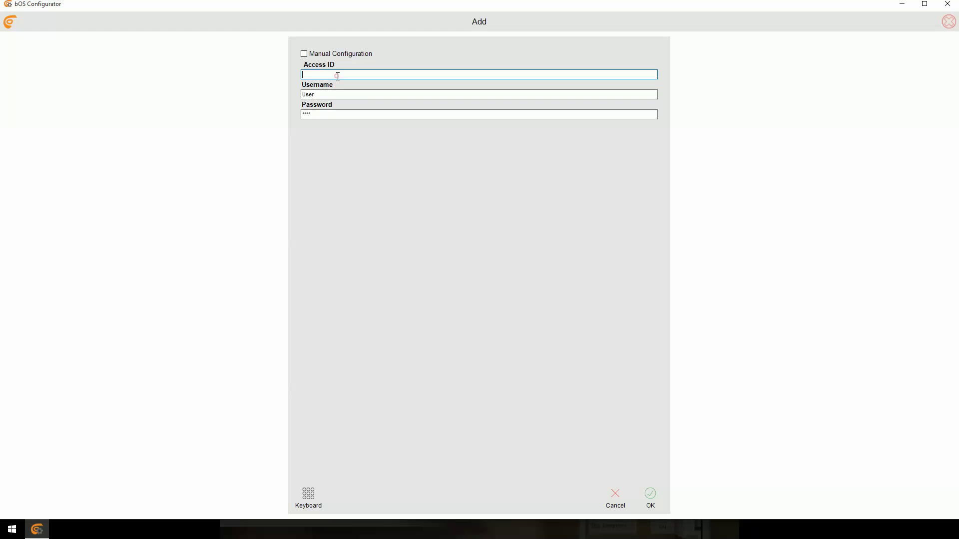
click(338, 76)
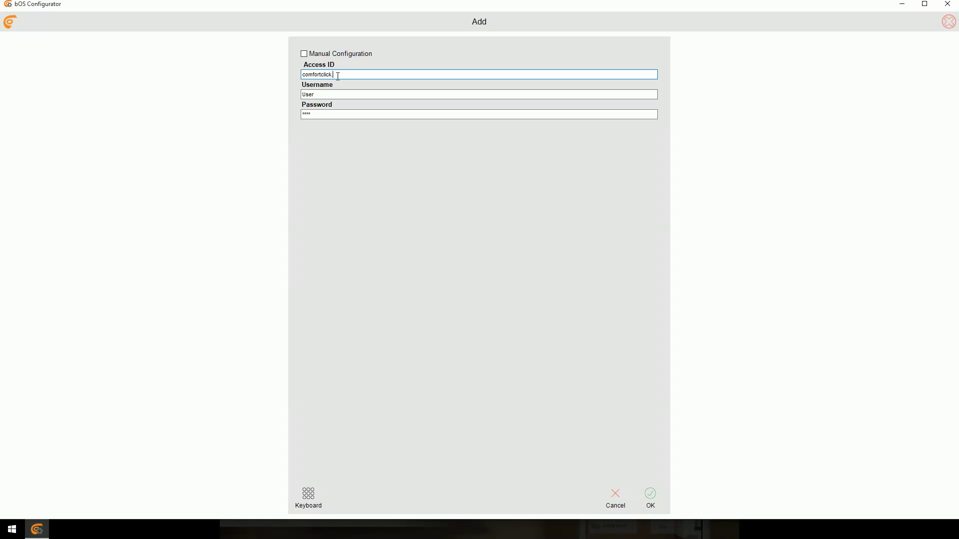
double_click(314, 95)
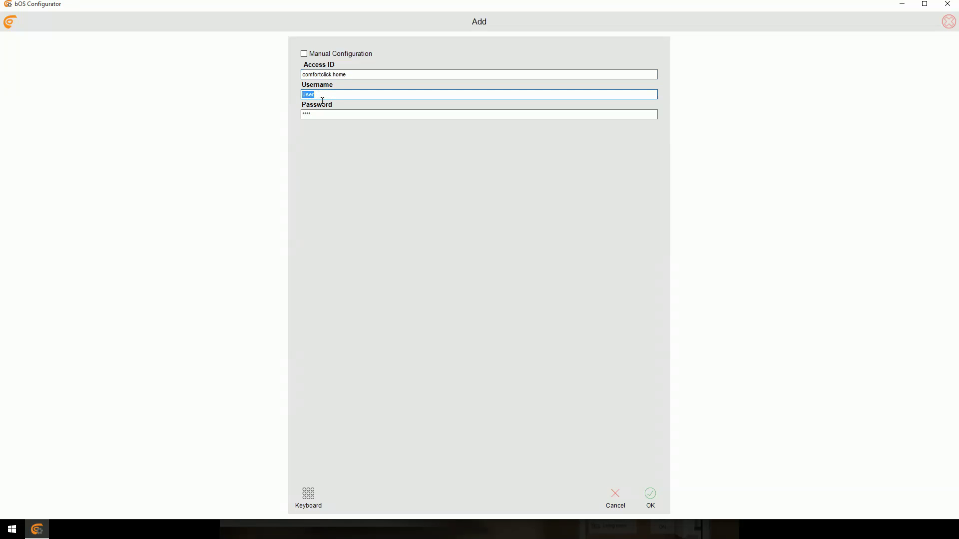
click(329, 116)
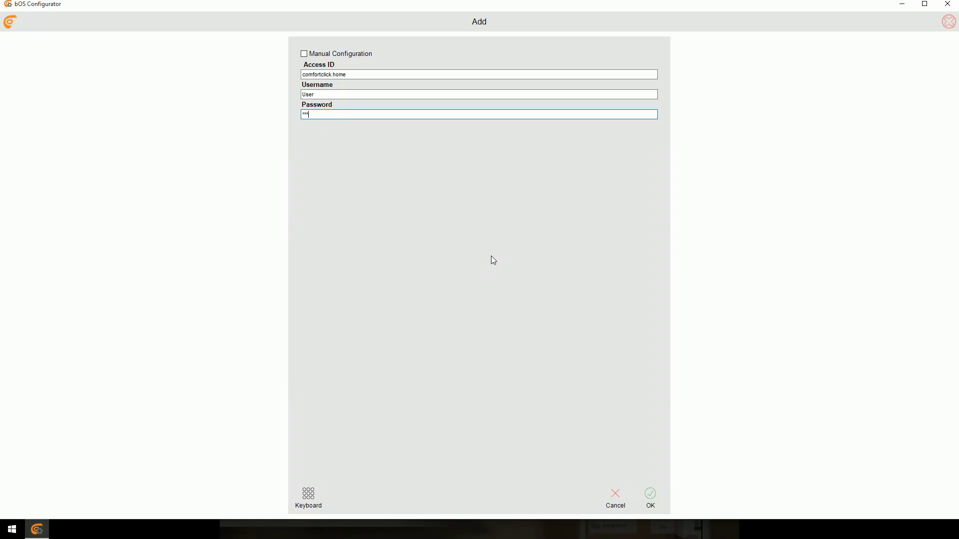
click(646, 503)
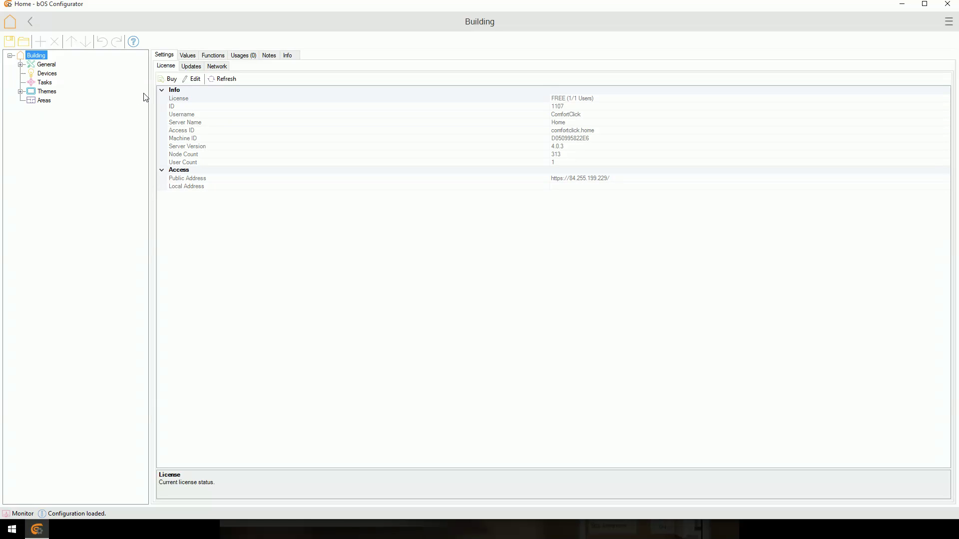
Step: Look at the PRO license purchase page, return to the configurator and open the license registration for editing
click(167, 81)
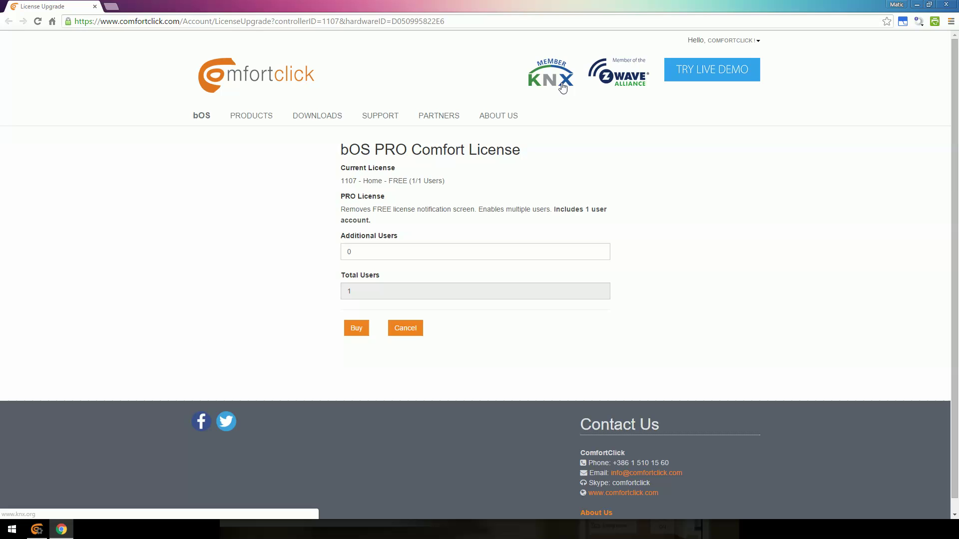
click(916, 5)
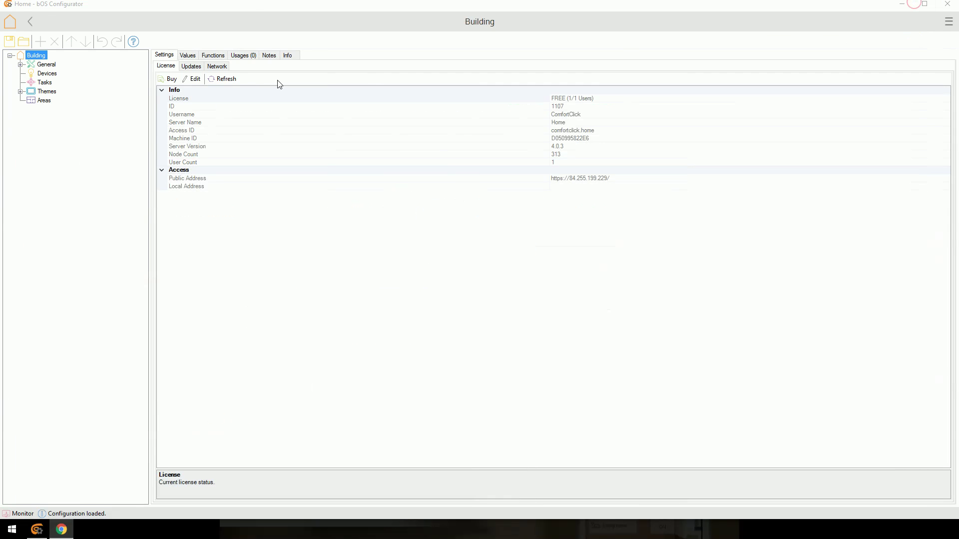
click(195, 82)
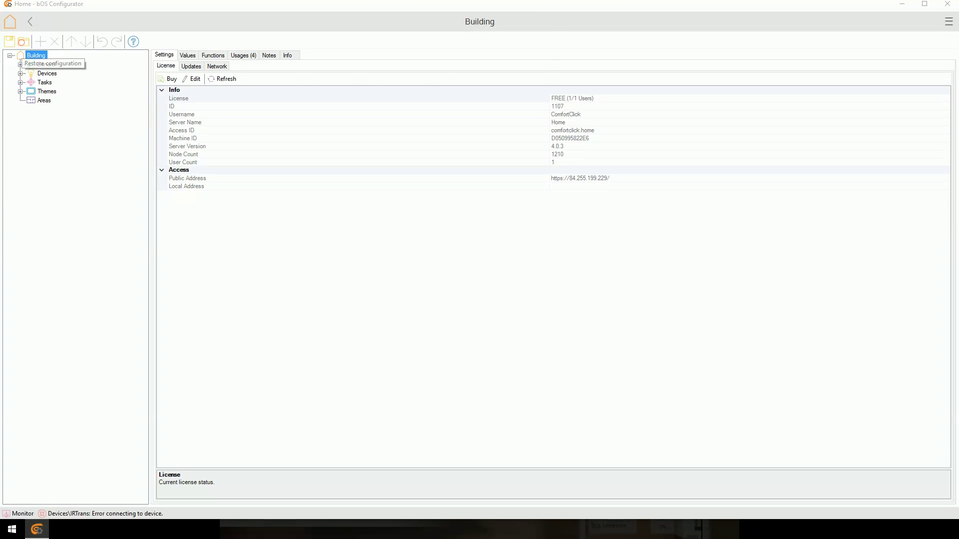
Step: Restore a saved configuration file over the server's current configuration and reconnect to the Home server
click(23, 41)
double_click(198, 86)
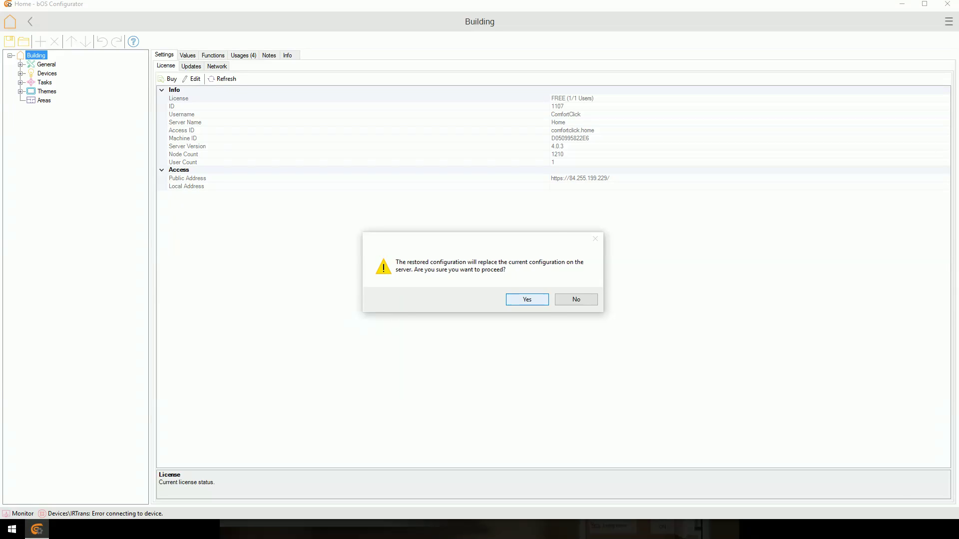
click(526, 299)
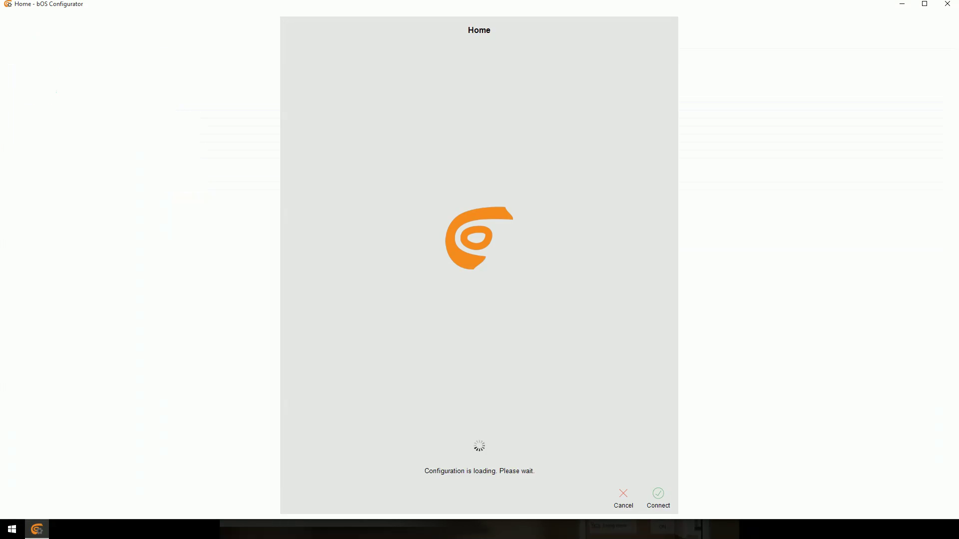
click(661, 493)
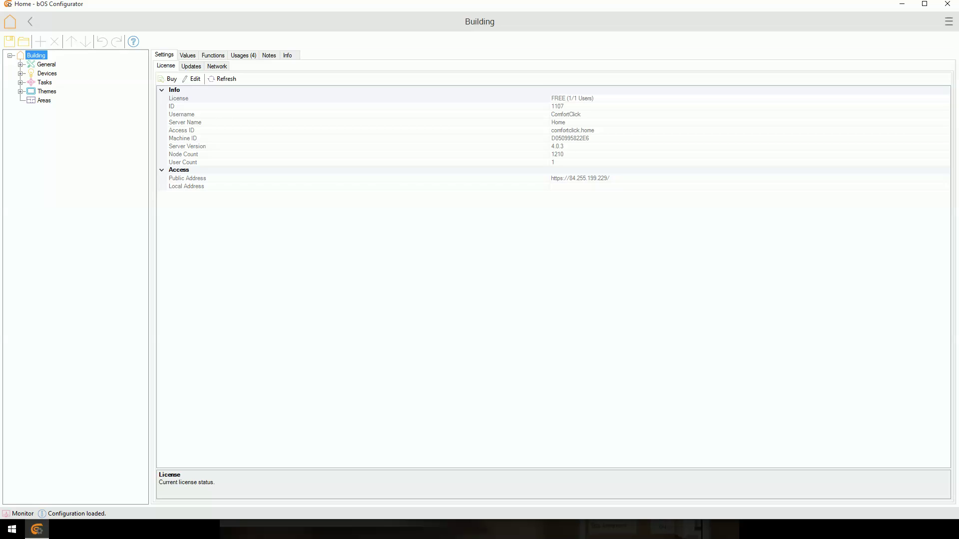
Step: Expand the Devices and Tasks branches and export the KNX device to the file Home-KNX.bos
click(20, 74)
click(21, 208)
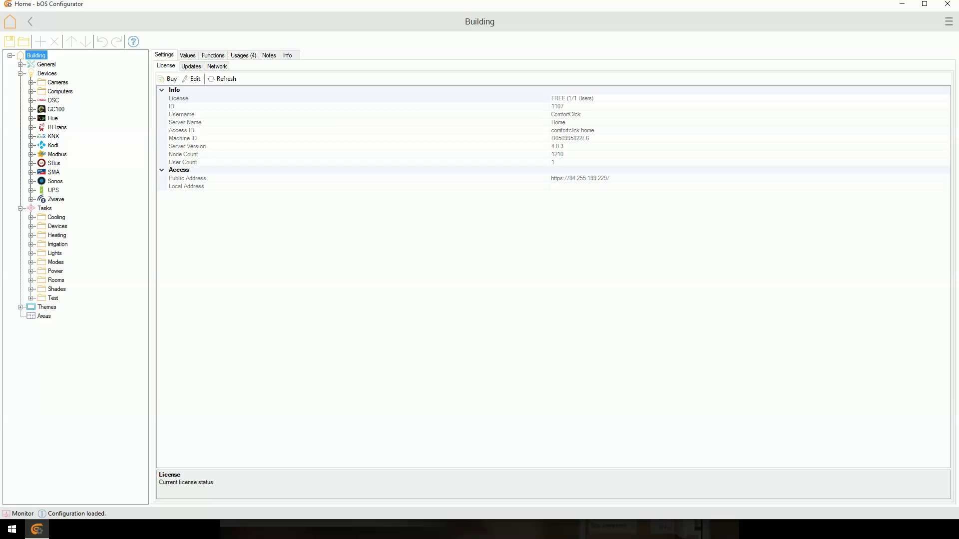
right_click(50, 135)
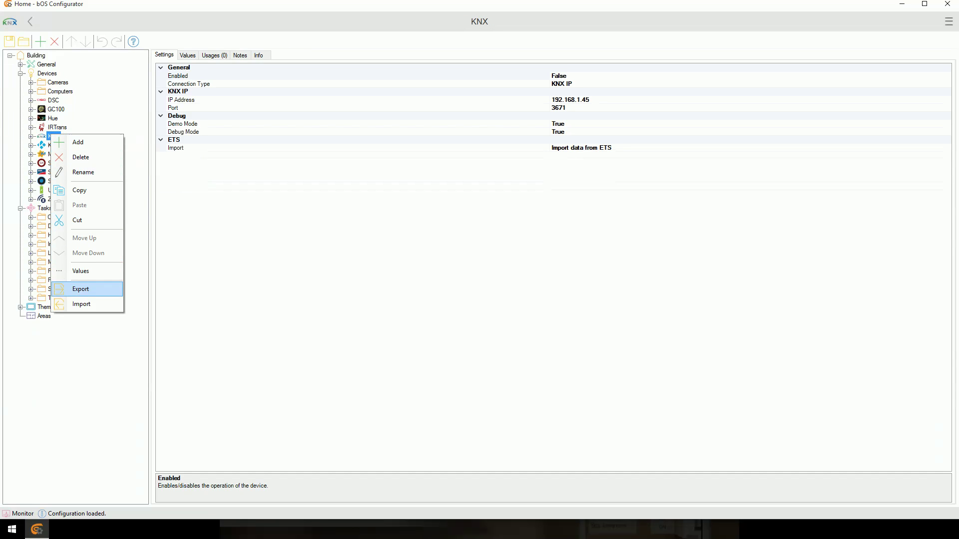
click(80, 289)
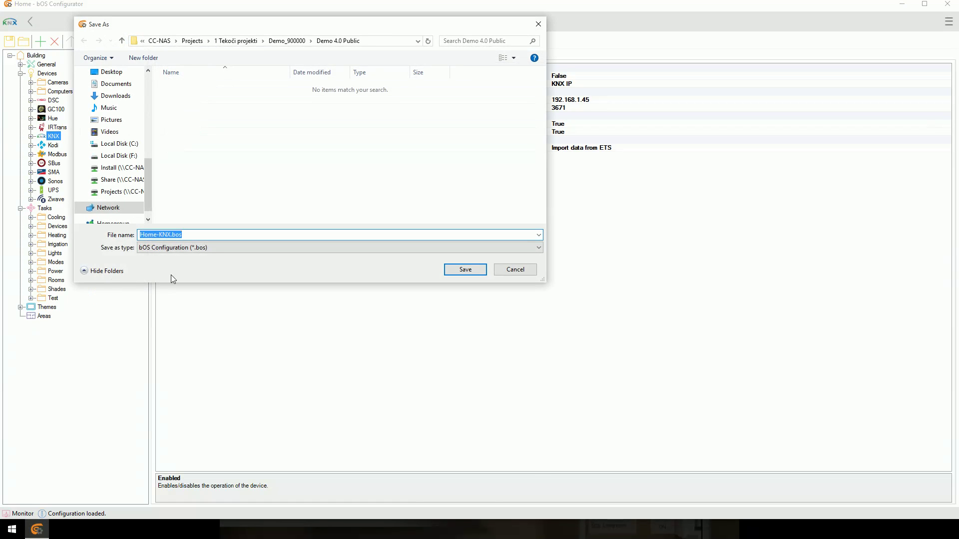
click(476, 274)
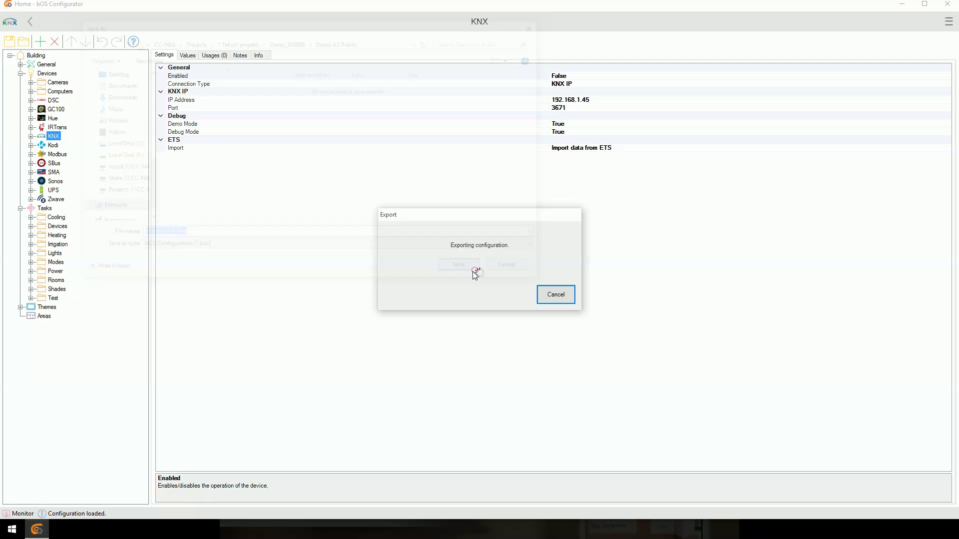
Step: Delete the KNX device from the Devices branch
click(54, 145)
click(55, 139)
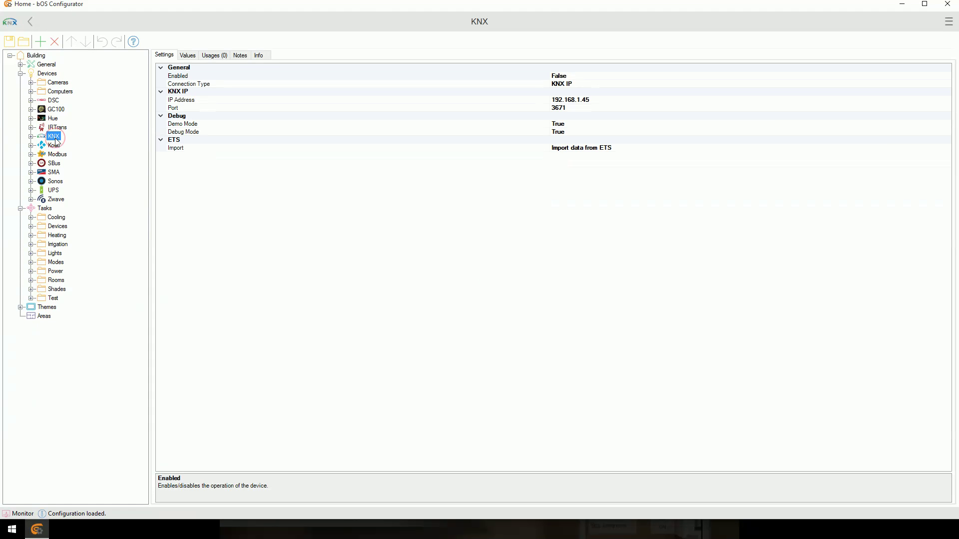
key(Delete)
click(514, 340)
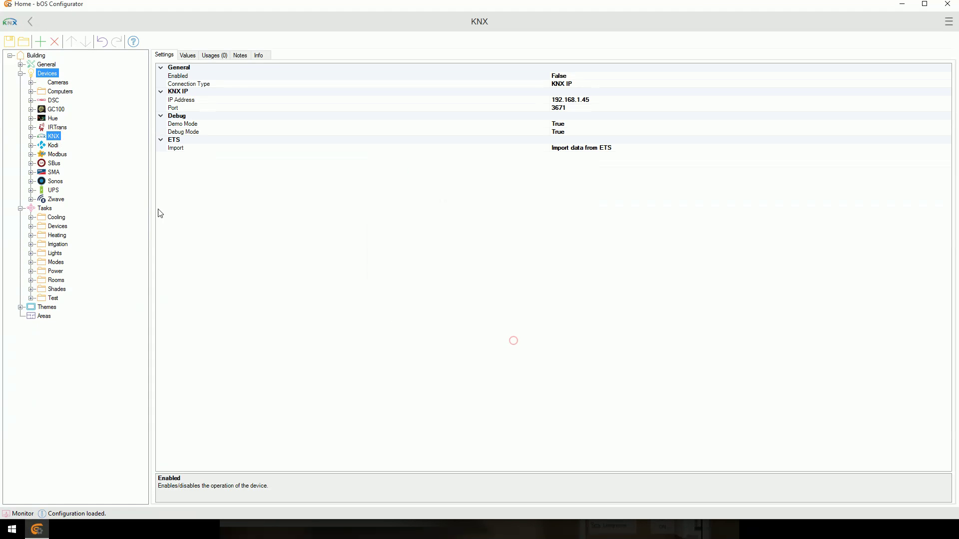
Step: Import the exported file Home-KNX.bos into the Devices branch, adding the KNX device under the name KNX
right_click(46, 74)
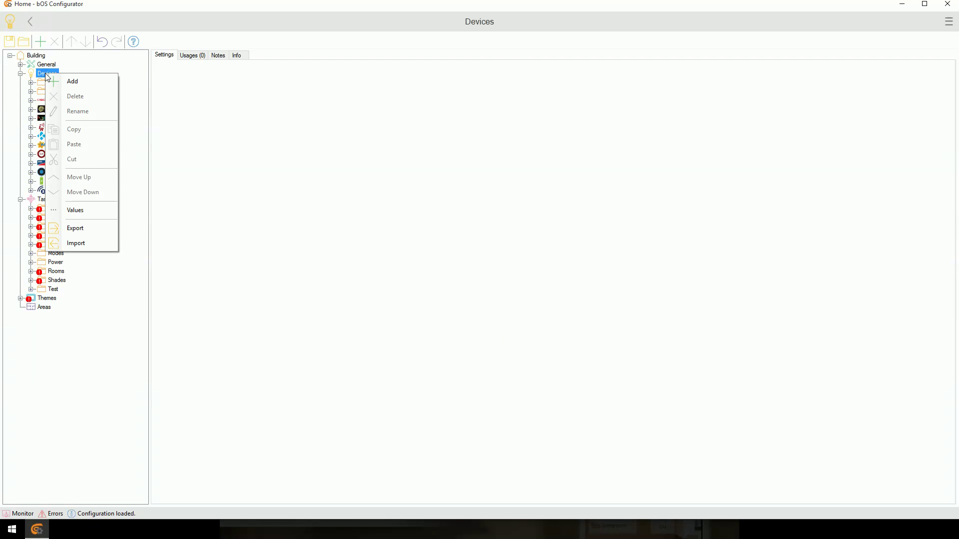
click(93, 239)
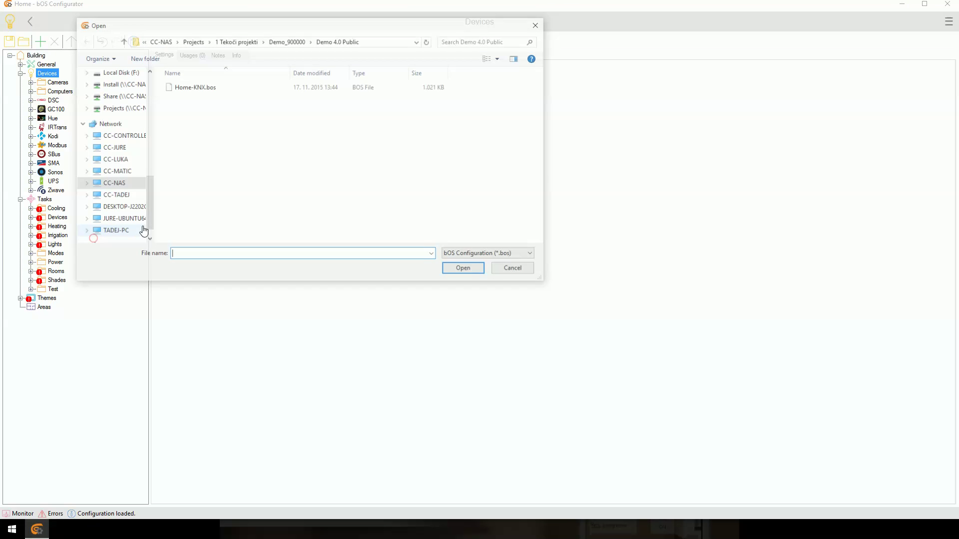
double_click(205, 88)
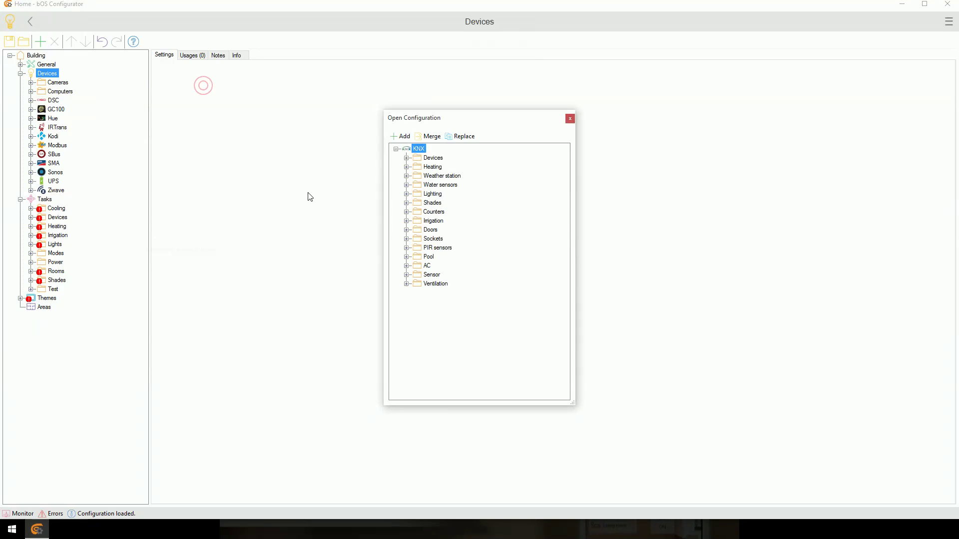
click(401, 137)
click(429, 145)
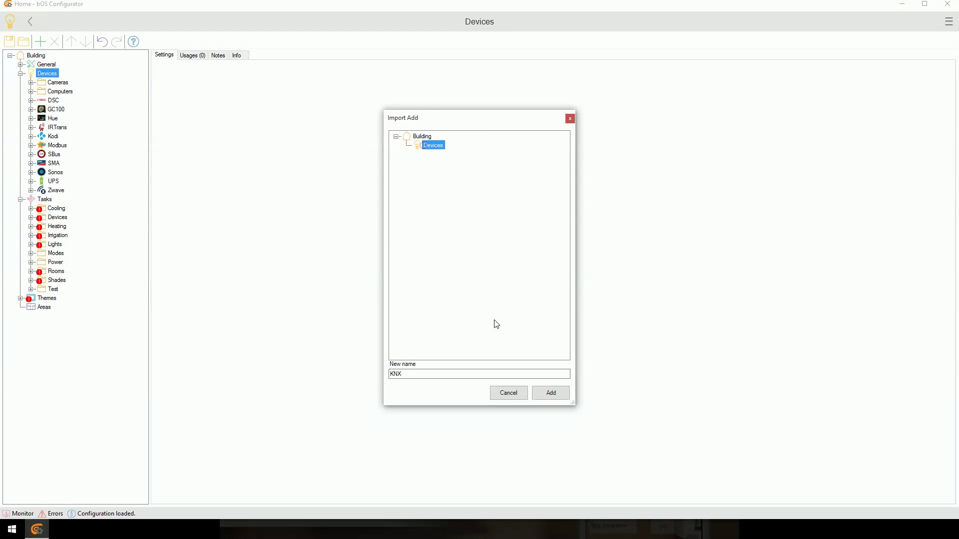
click(552, 393)
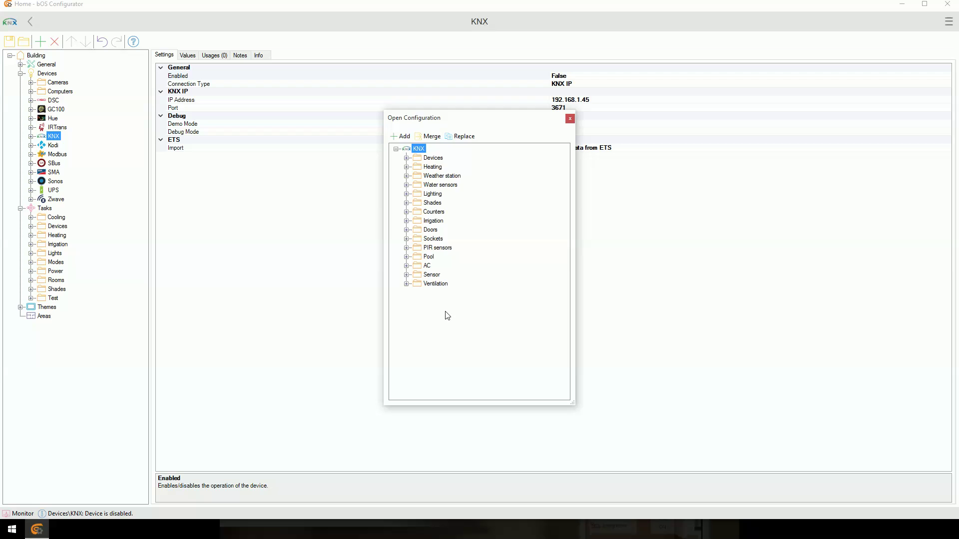
click(570, 118)
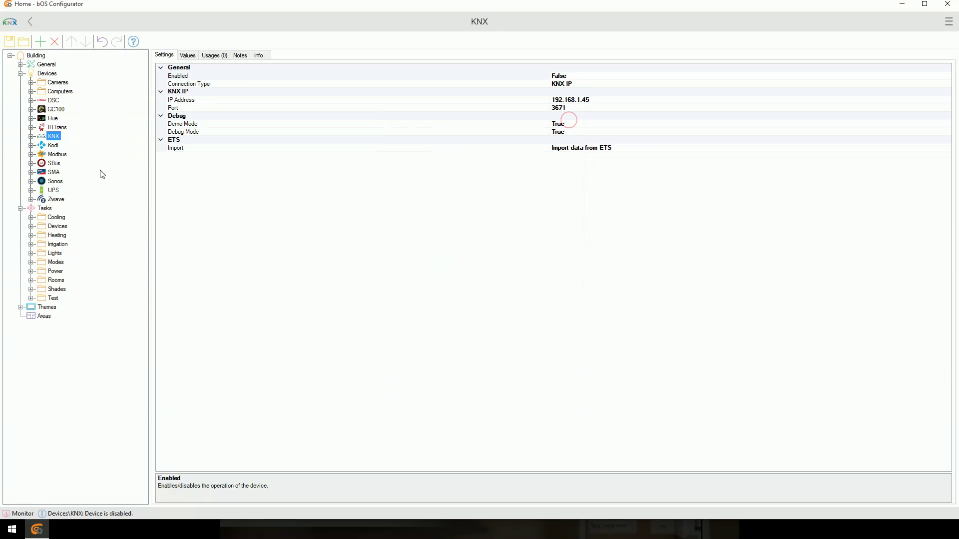
click(31, 137)
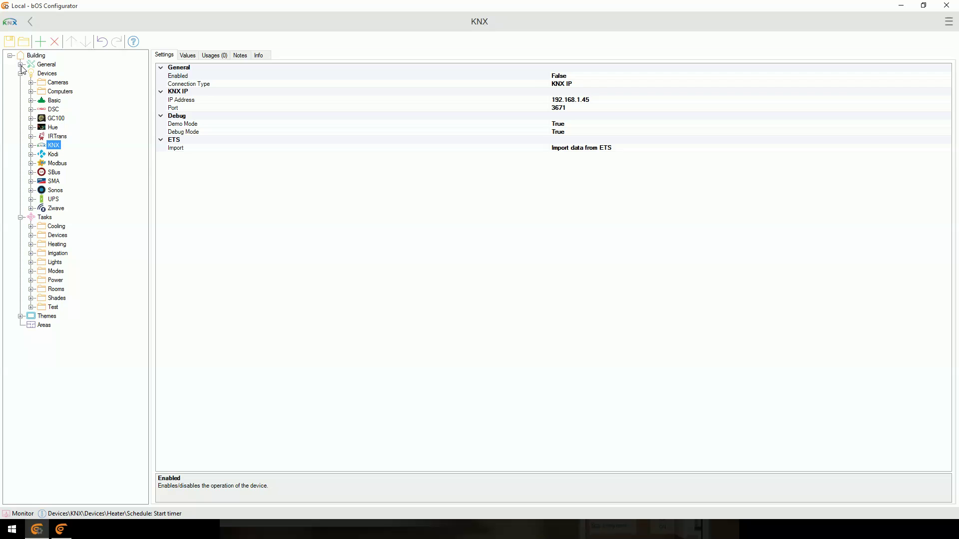
Step: Expand the General, Templates and Colors branches and look at the Background and Form color templates
click(20, 64)
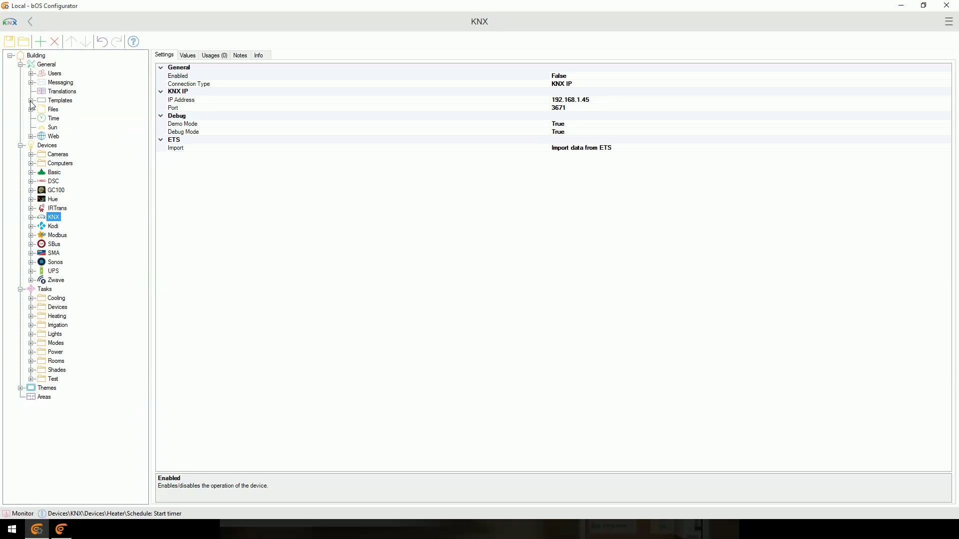
click(30, 100)
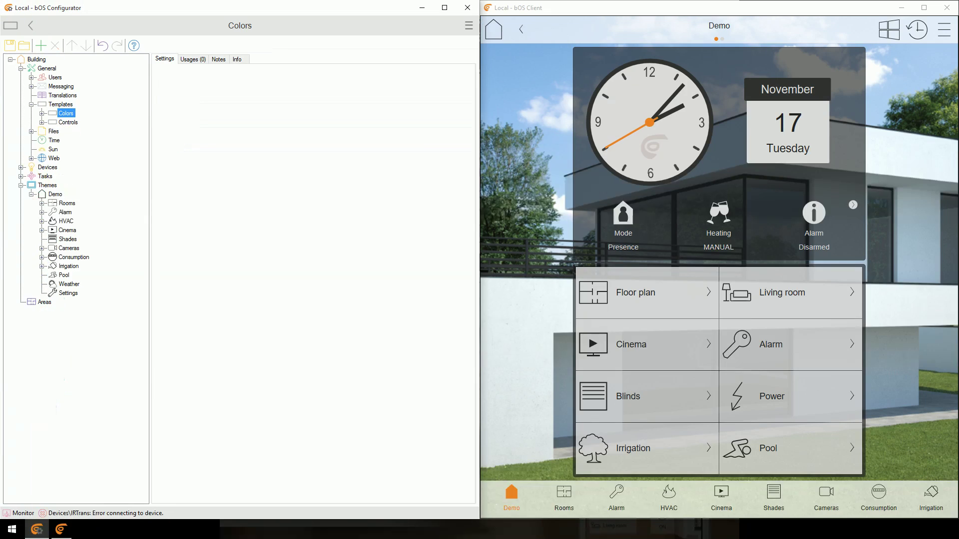
click(43, 114)
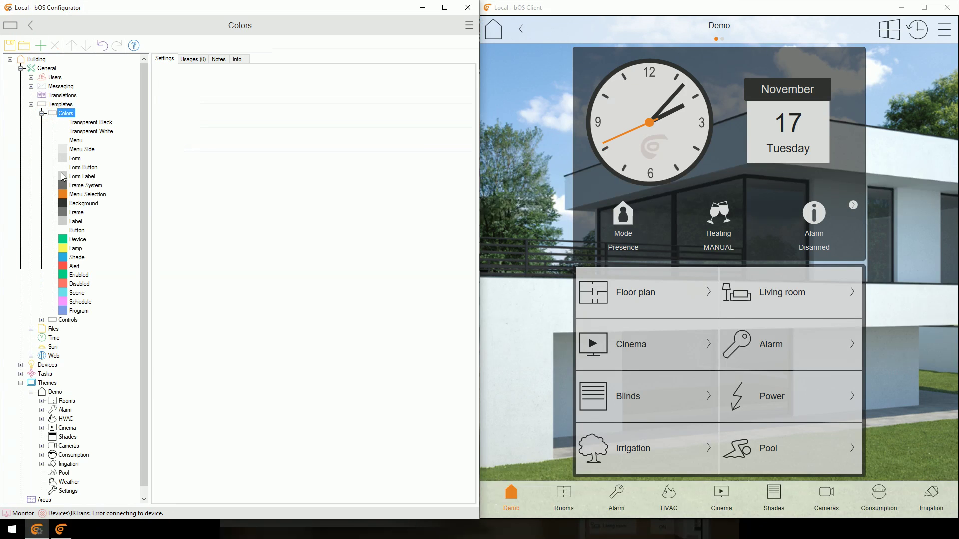
click(70, 204)
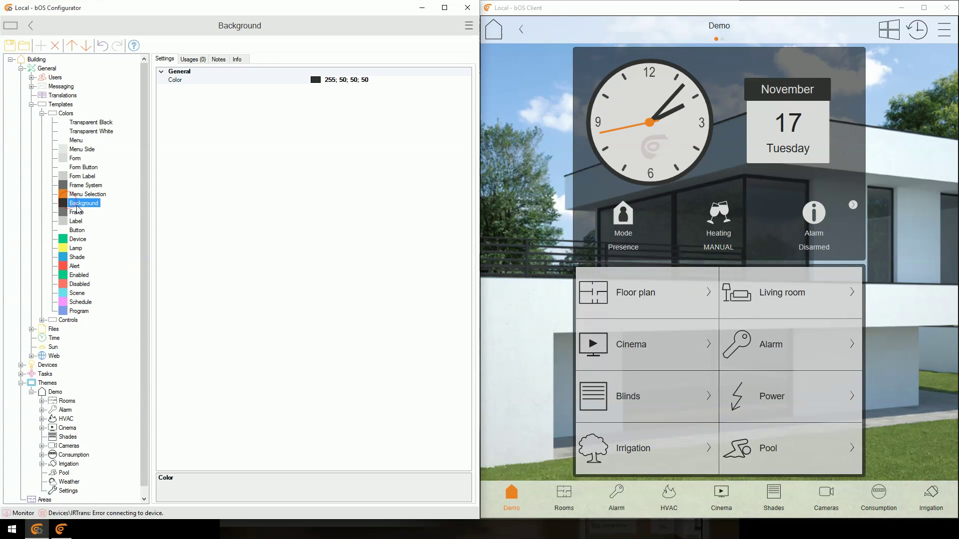
click(80, 158)
Step: Change the Menu color template to the dark grey 180; 10; 10; 10
click(76, 141)
click(459, 80)
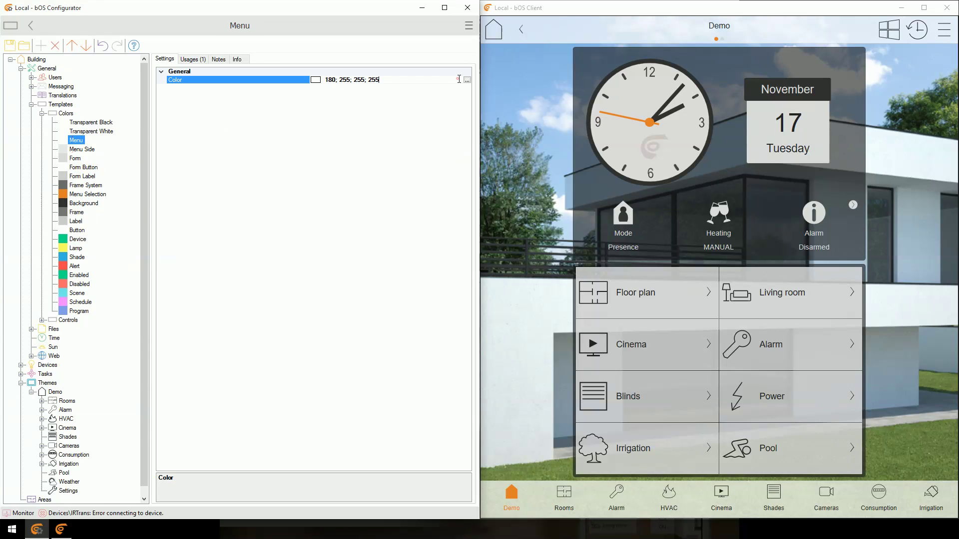
click(467, 80)
drag(352, 231, 361, 251)
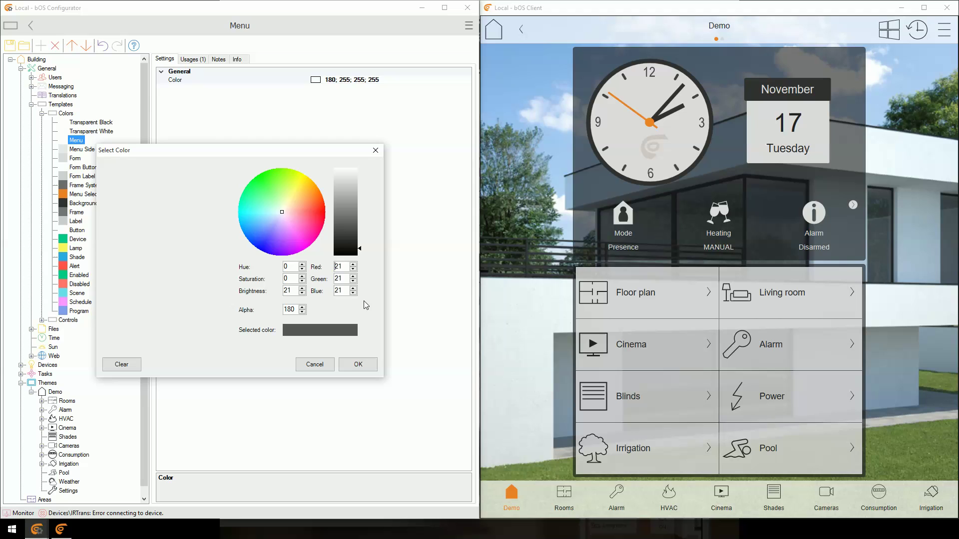
click(365, 364)
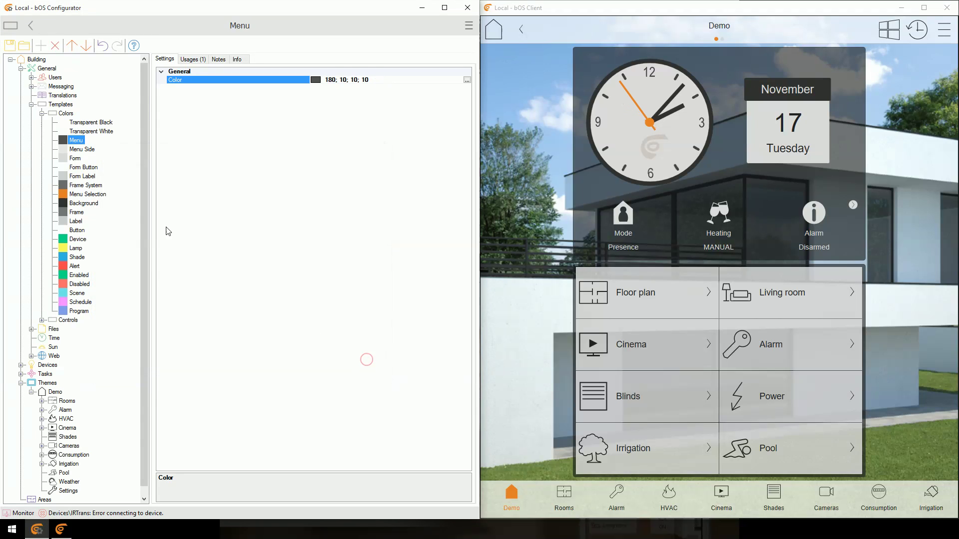
Step: Change the Menu Selection color template to the blue 255; 23; 23; 234 and show the Rooms page in bOS Client
click(87, 194)
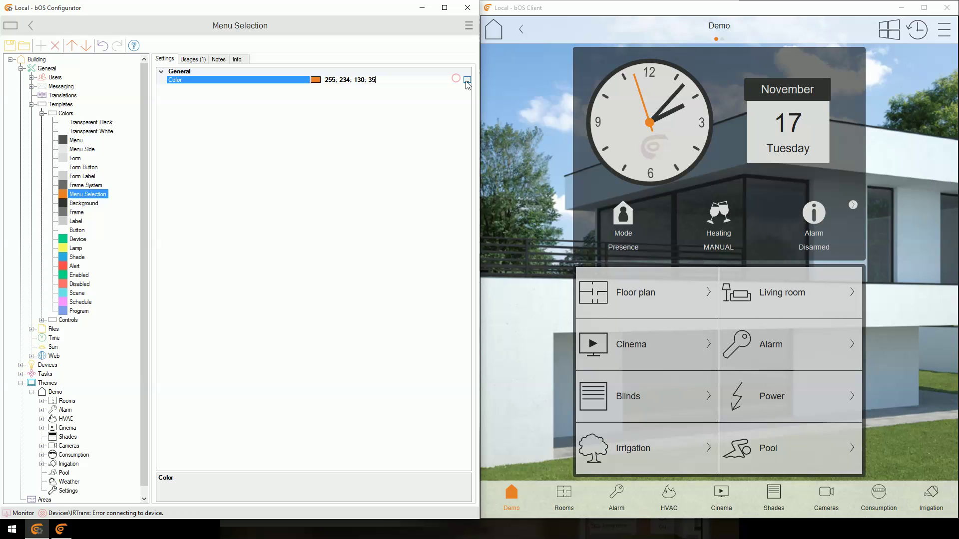
click(467, 81)
mouse_move(275, 233)
mouse_down()
mouse_move(272, 247)
mouse_move(262, 246)
mouse_up()
click(360, 364)
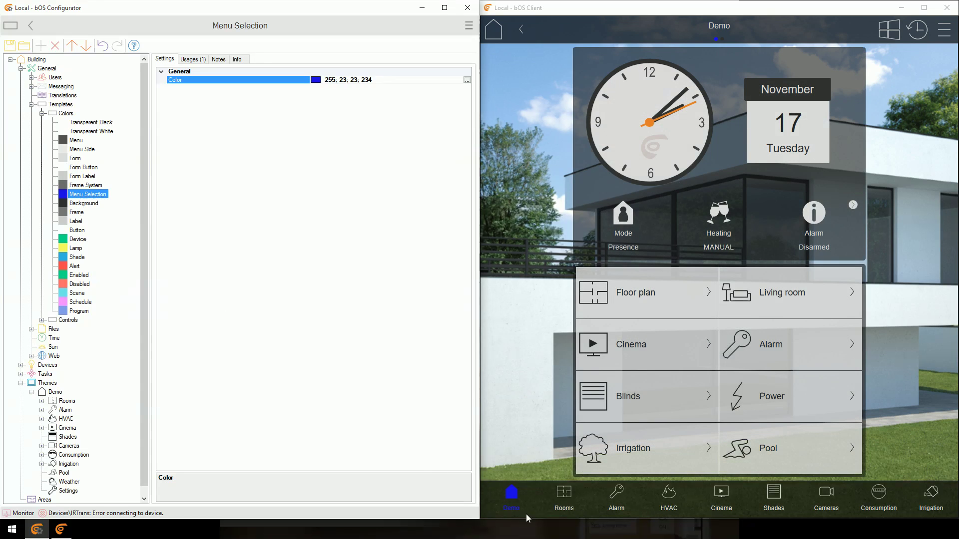
click(555, 504)
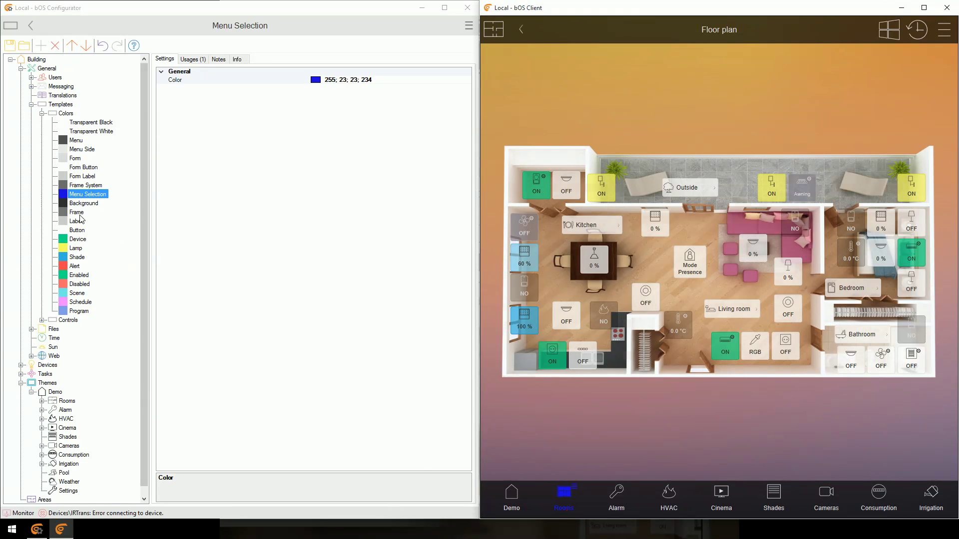
Step: Change the Button color template to the dark grey 180; 28; 28; 28
click(77, 230)
click(460, 80)
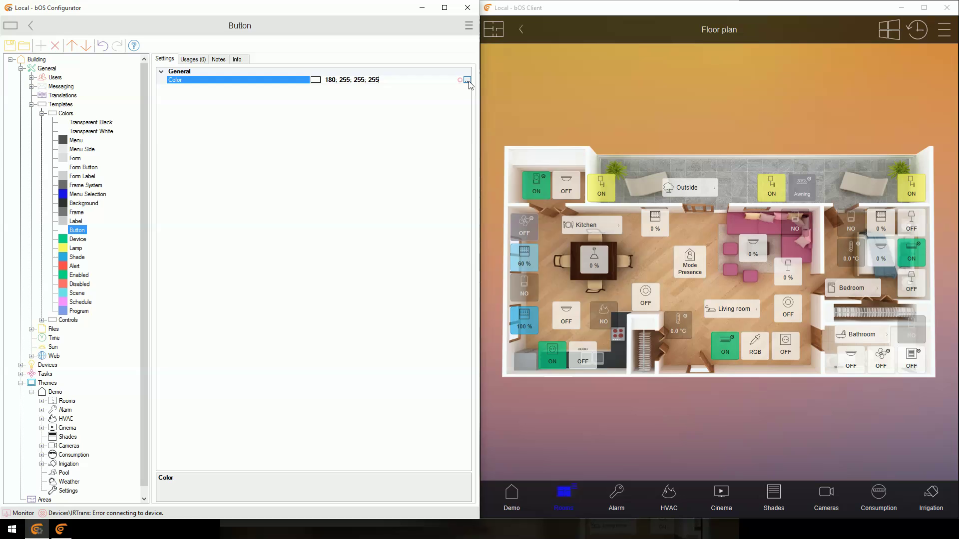
click(469, 80)
drag(360, 170, 362, 250)
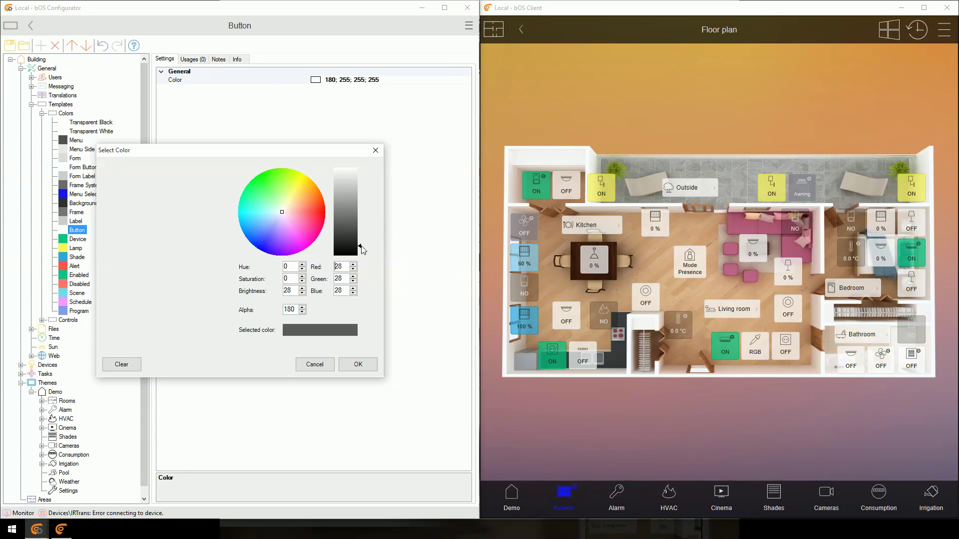
click(358, 364)
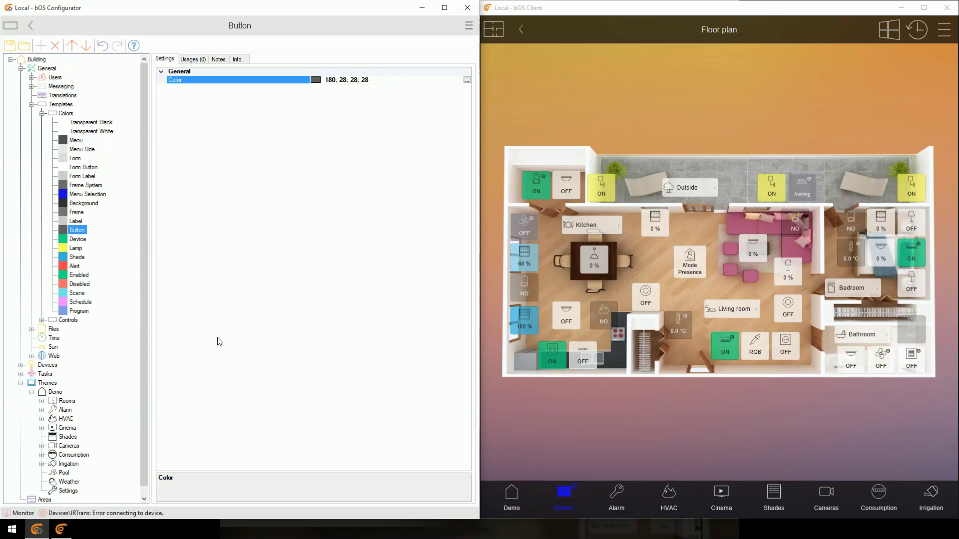
Step: Change the Lamp color template to the pale yellow 255; 246; 249; 173
click(76, 249)
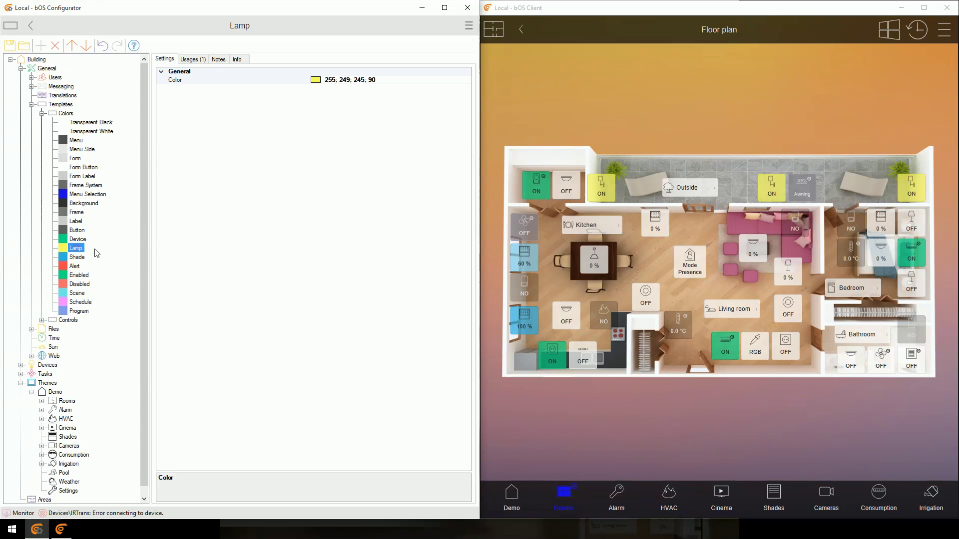
click(467, 80)
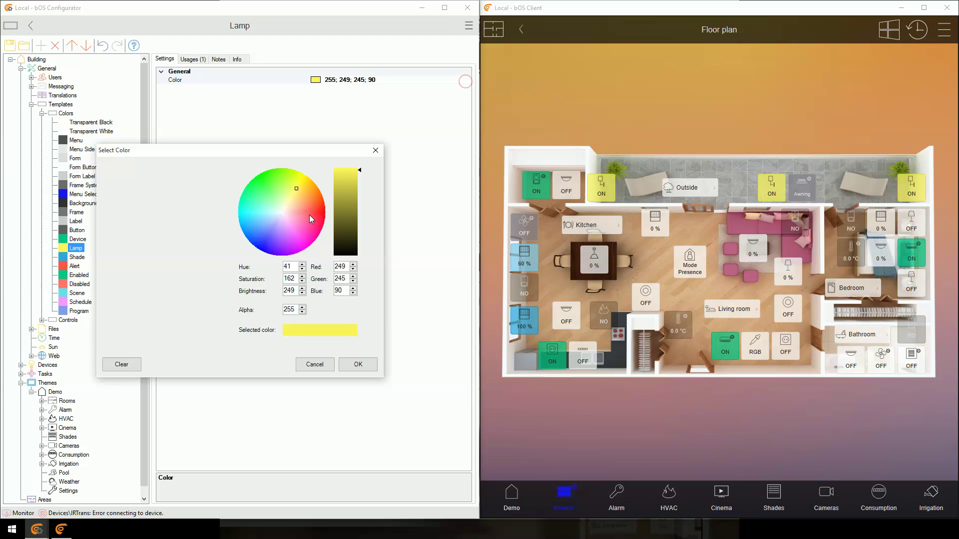
click(278, 184)
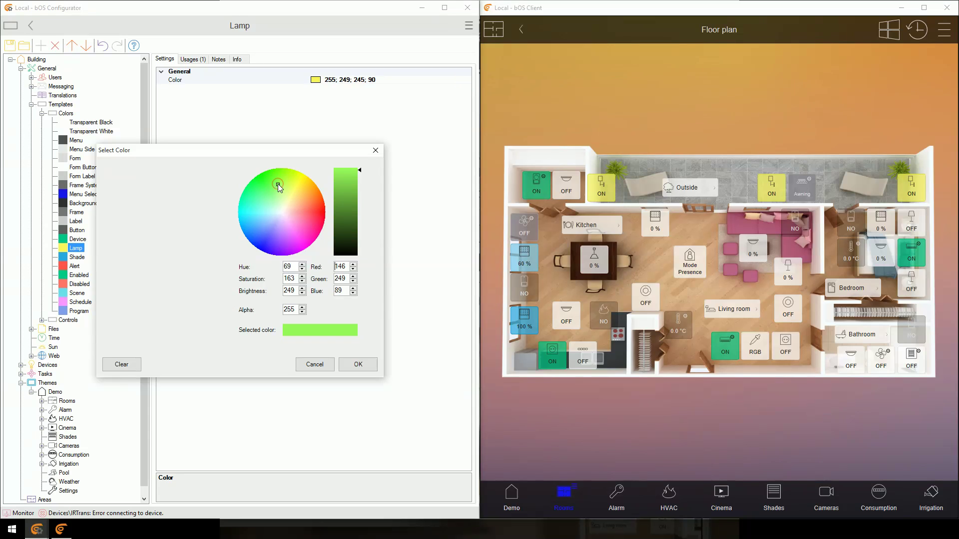
click(292, 185)
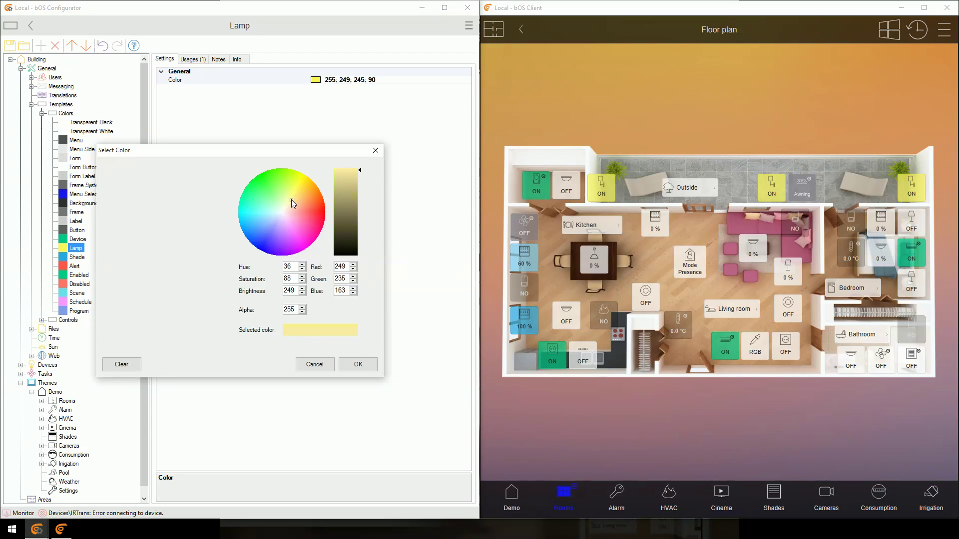
click(295, 191)
click(289, 200)
drag(289, 200, 287, 200)
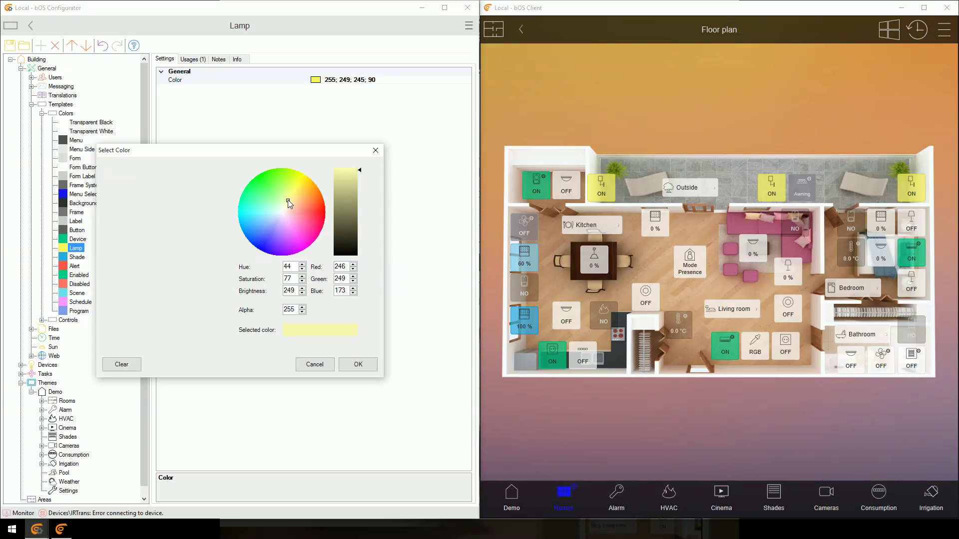
click(358, 365)
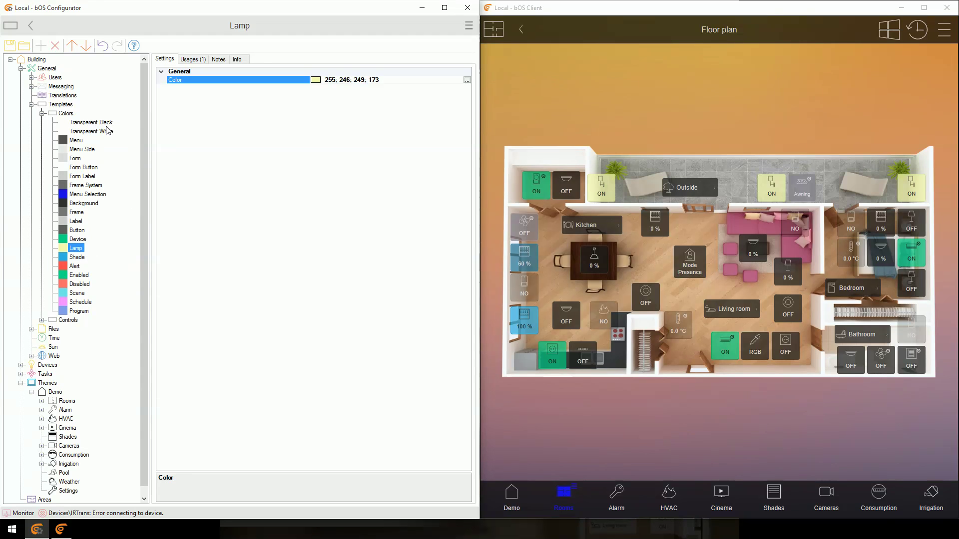
Step: Load the default templates, replacing all existing ones
click(63, 107)
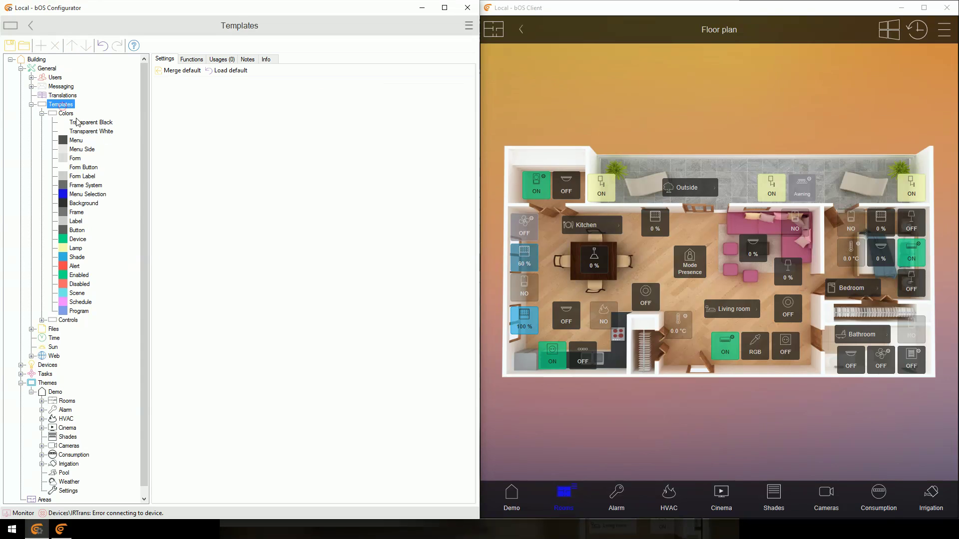
click(230, 75)
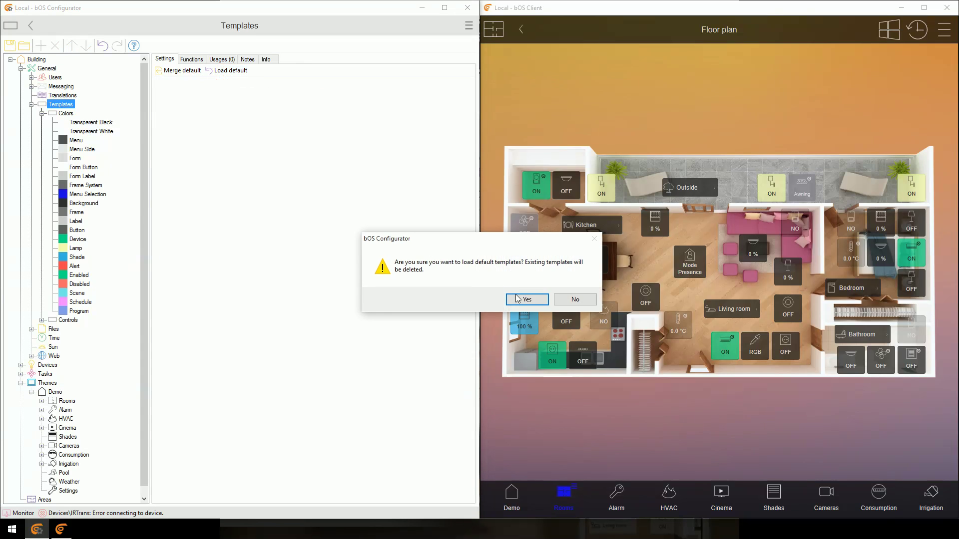
click(516, 298)
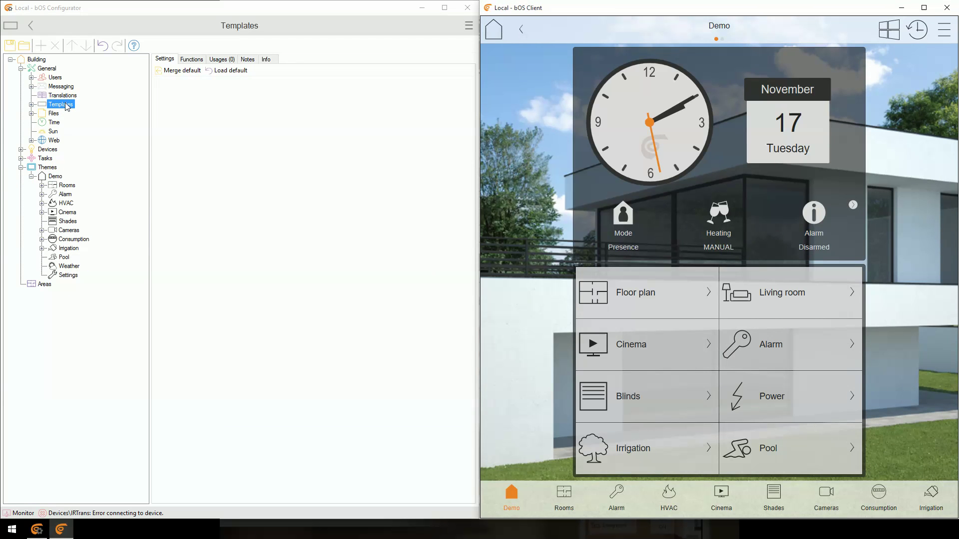
Step: Look through the Images folder in the Files branch and collapse both branches again
click(31, 113)
click(42, 123)
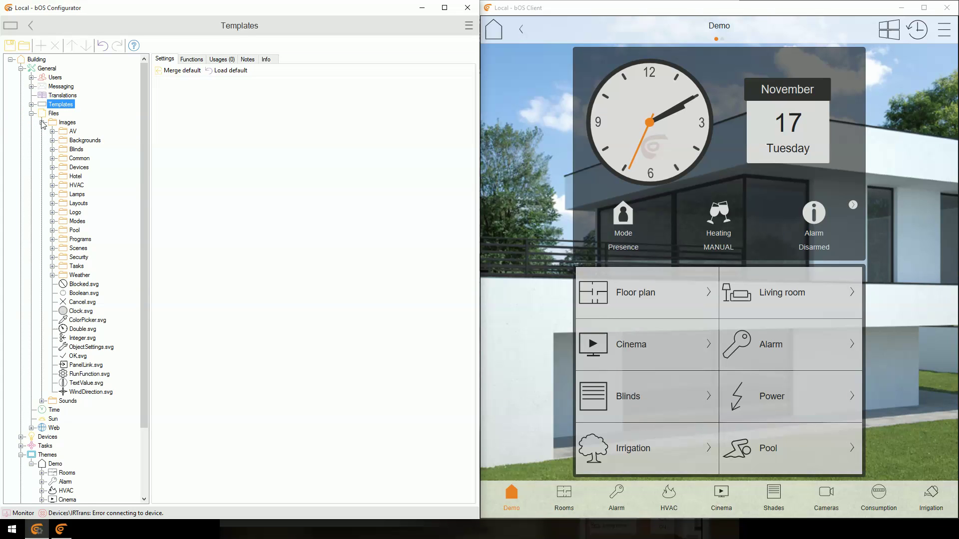
click(42, 122)
click(31, 114)
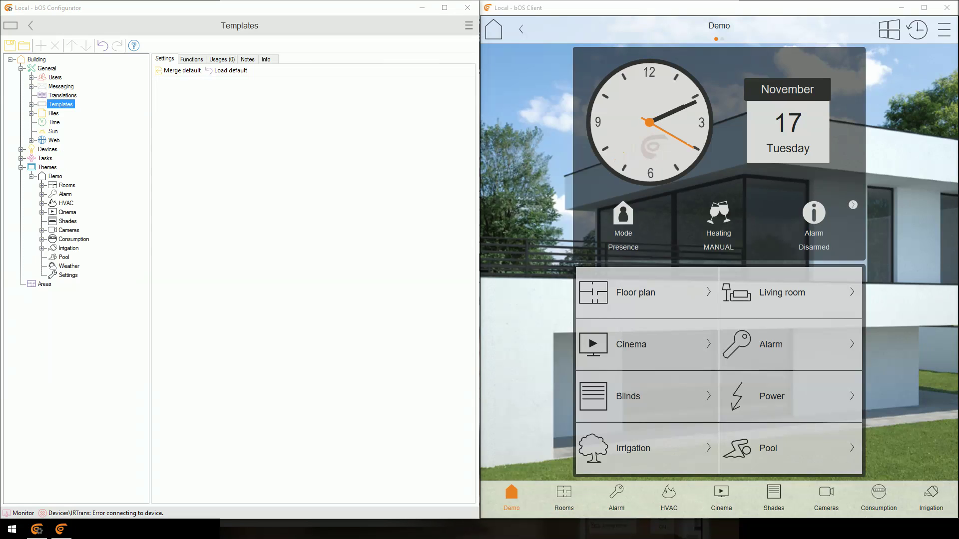
Step: Expand the Controls templates and examine the Boolean and Double control types
click(31, 105)
click(42, 123)
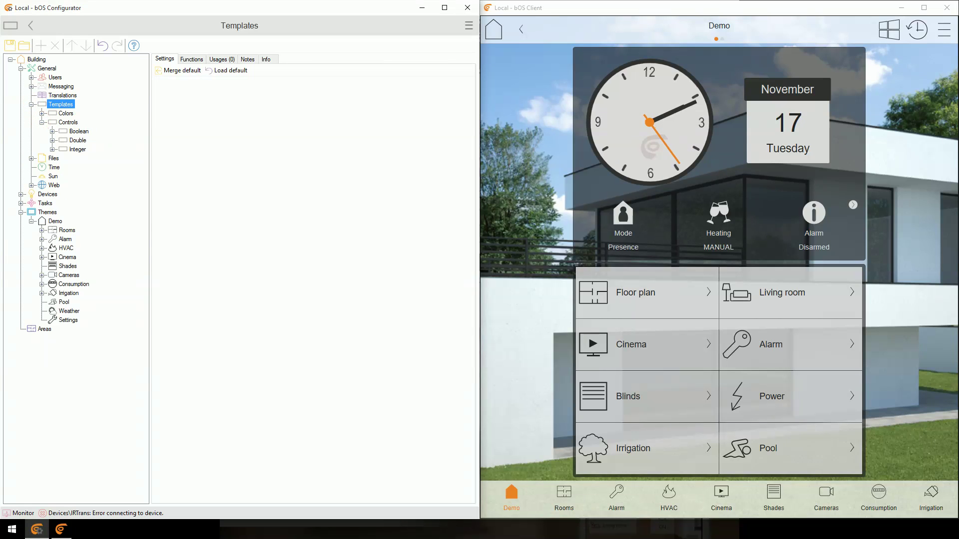
click(52, 132)
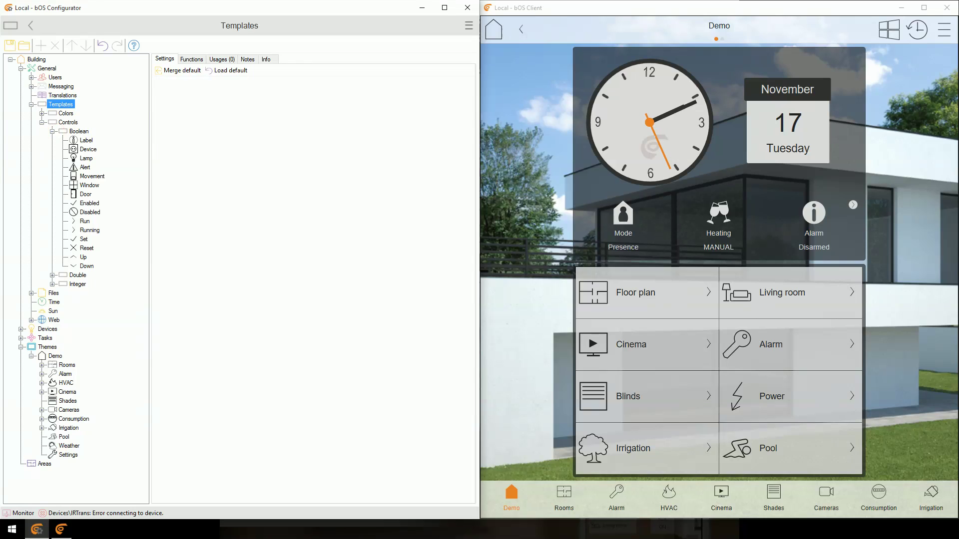
click(52, 275)
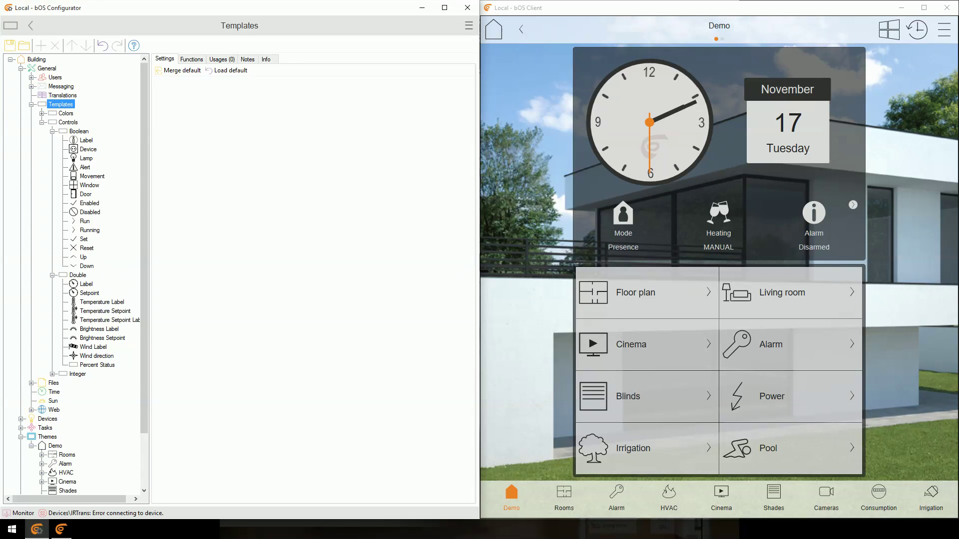
click(52, 275)
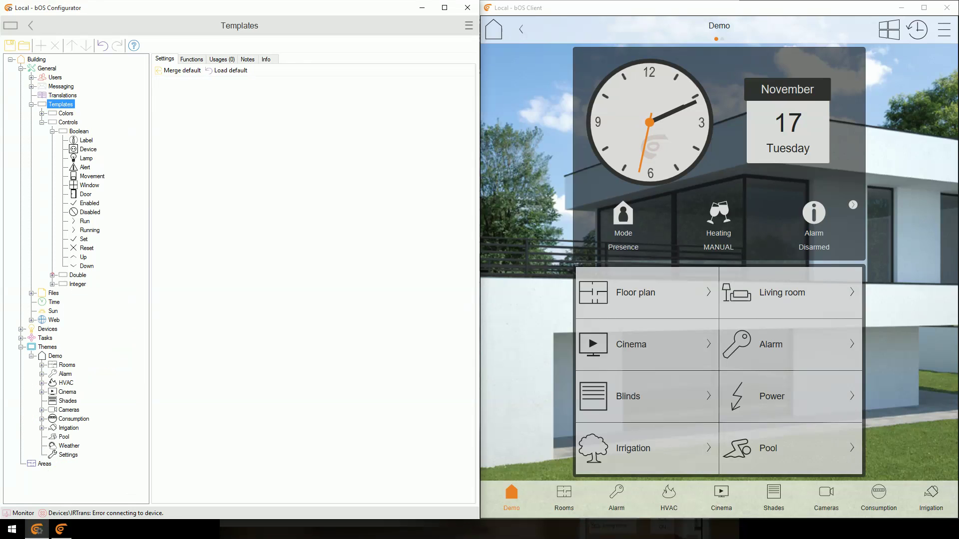
Step: Assign the Temperature Label template to the Ambient temperature value in the KNX device's AC Bedroom folder
click(53, 131)
click(42, 123)
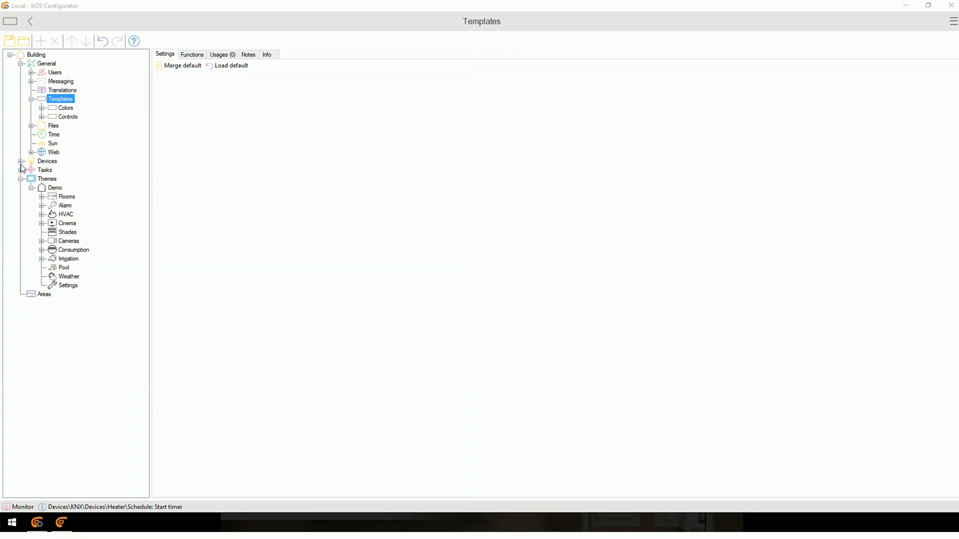
click(21, 161)
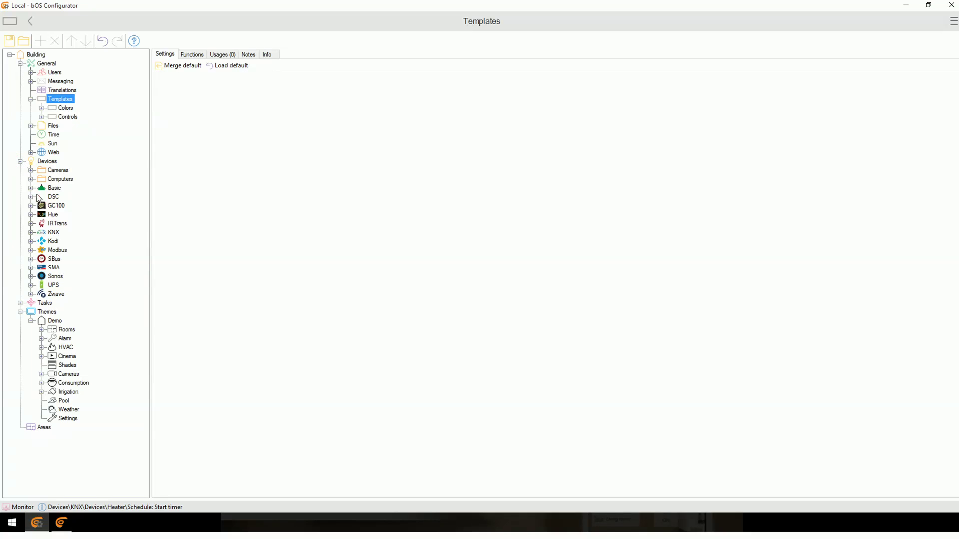
click(30, 232)
click(41, 241)
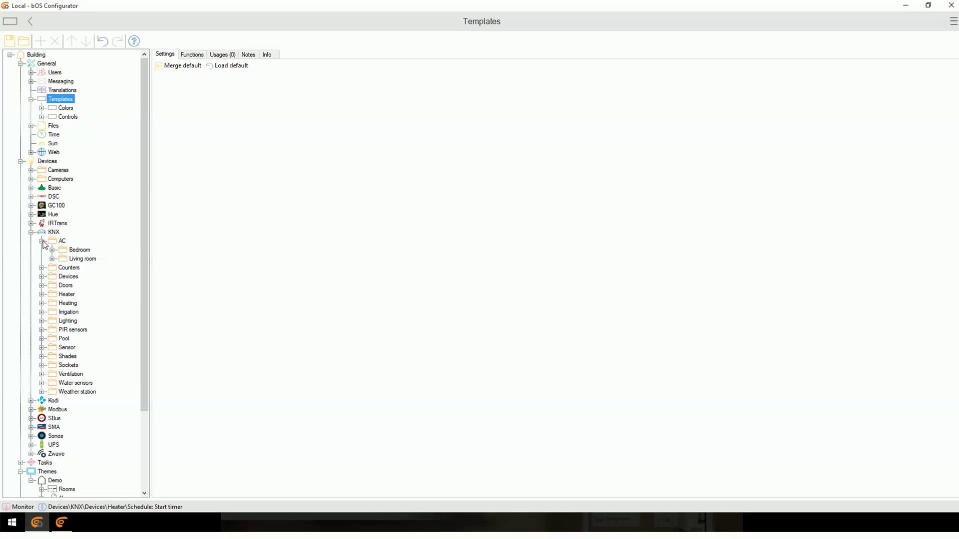
click(53, 250)
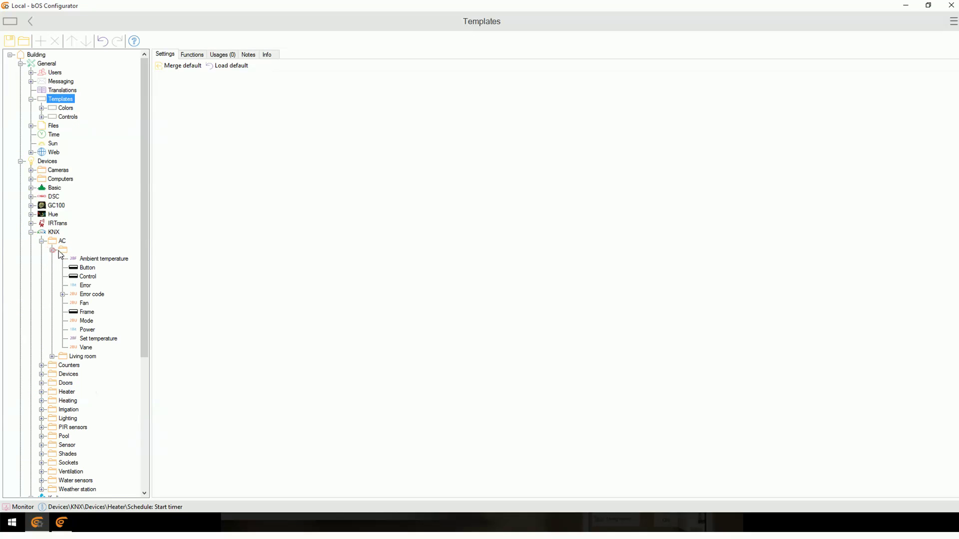
click(84, 260)
click(188, 53)
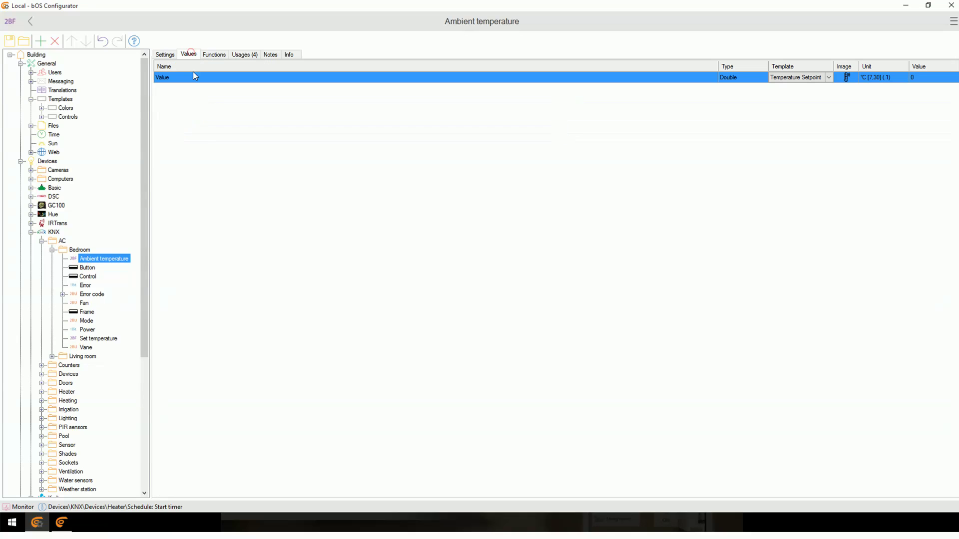
click(829, 78)
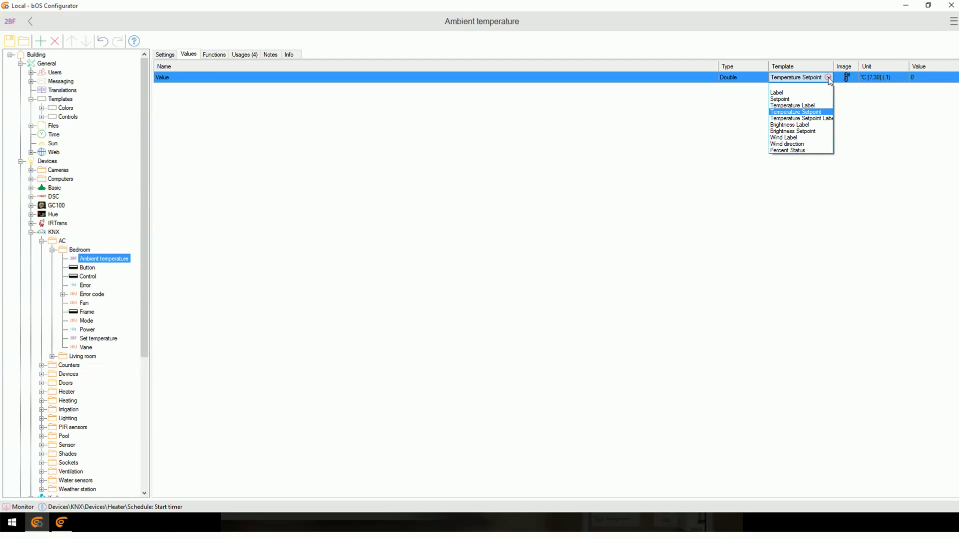
click(811, 106)
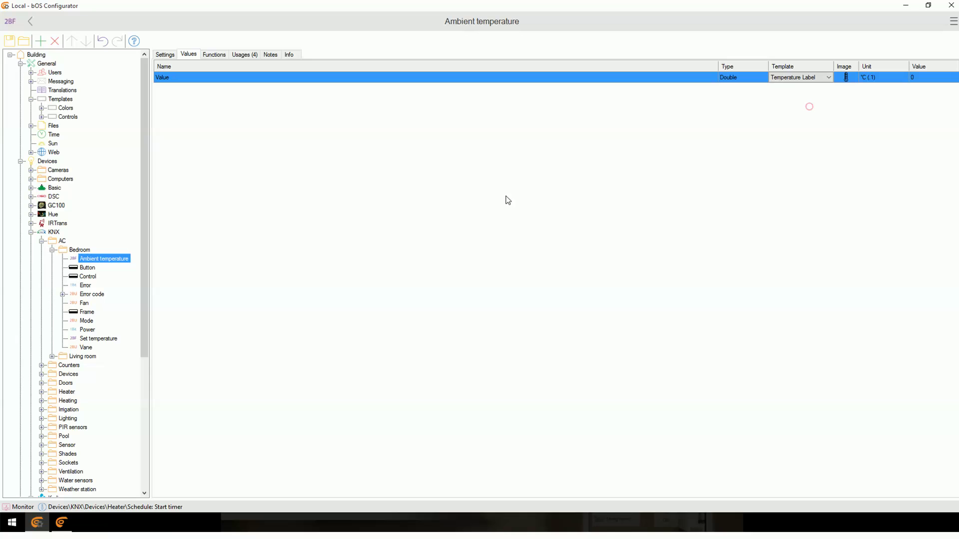
Step: List all values of the KNX device and apply the Alert template to Bedroom AC error Bit 6 through Bit 11 together
click(51, 250)
click(42, 241)
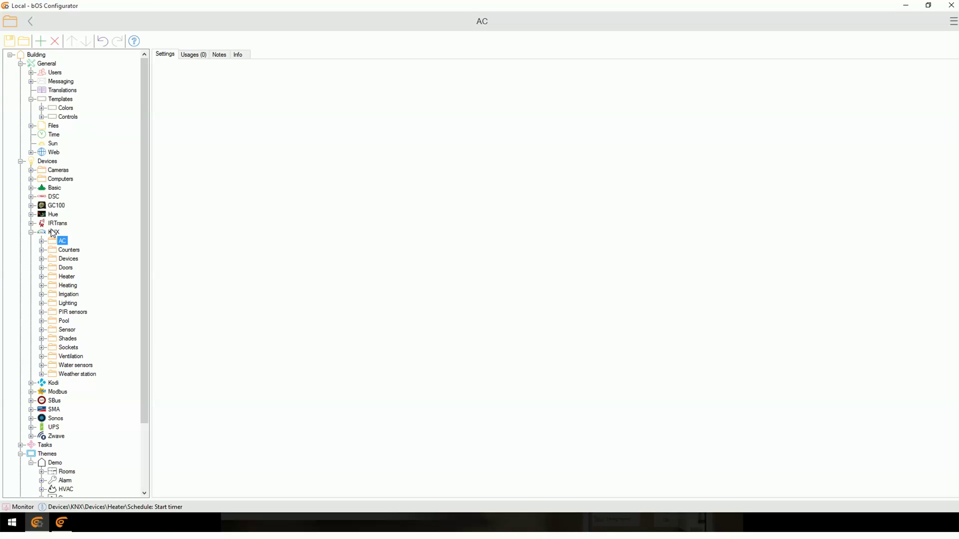
right_click(55, 232)
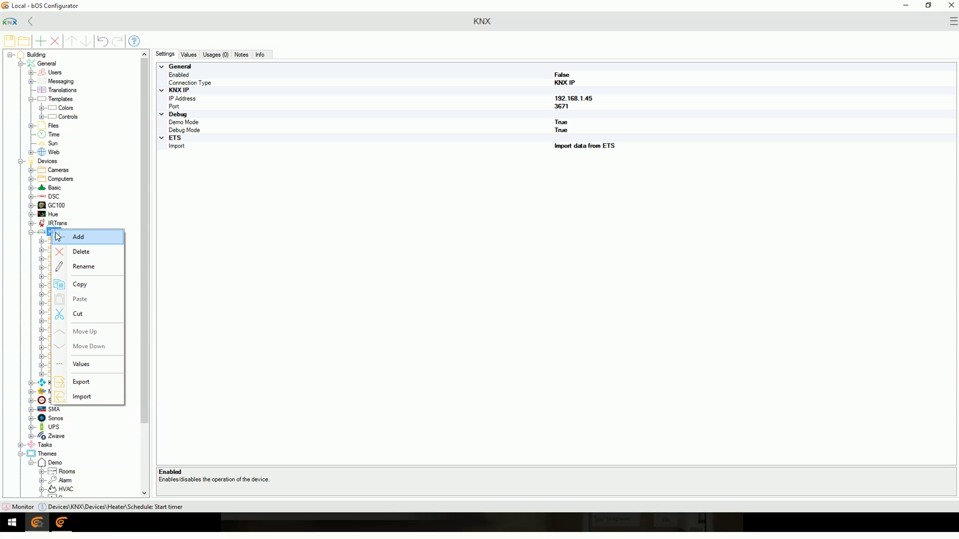
click(111, 372)
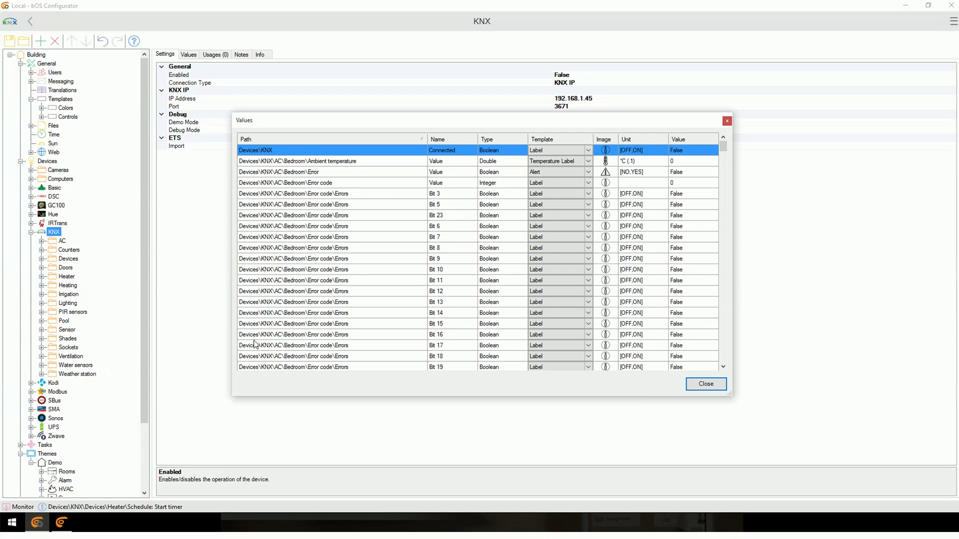
click(341, 226)
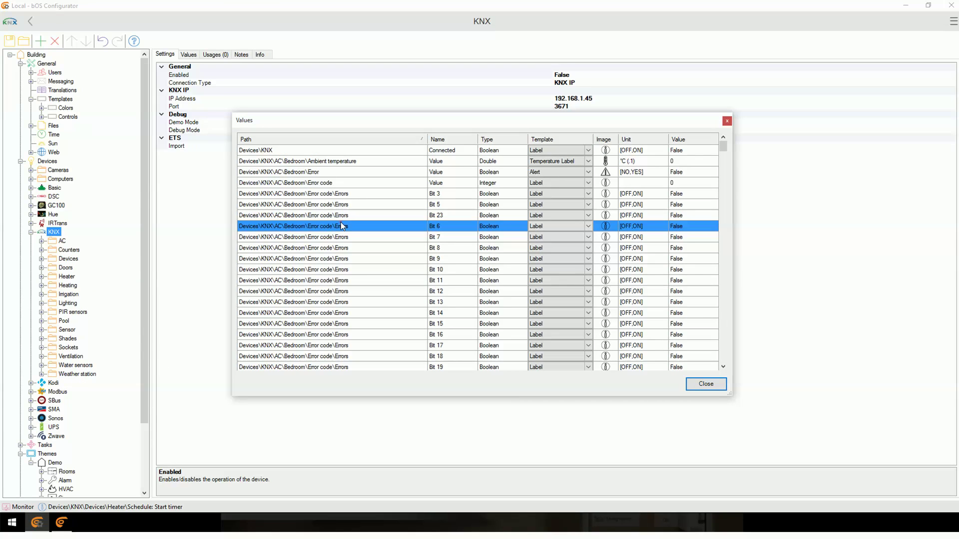
shift+click(334, 280)
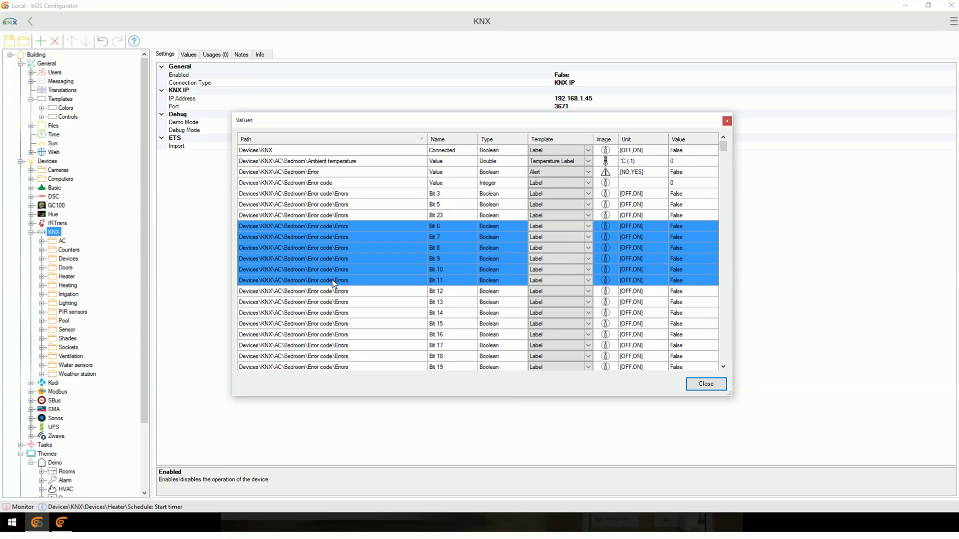
right_click(342, 253)
click(370, 256)
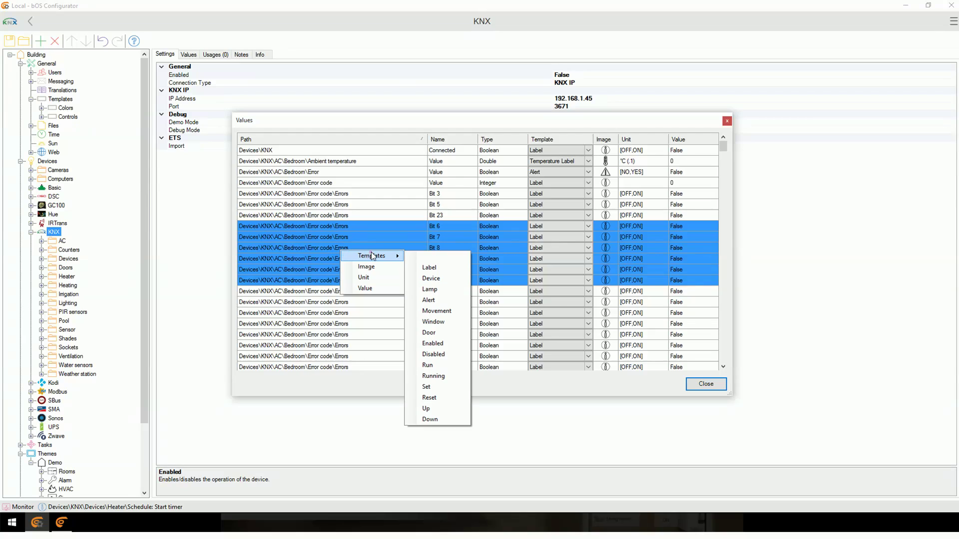
click(456, 298)
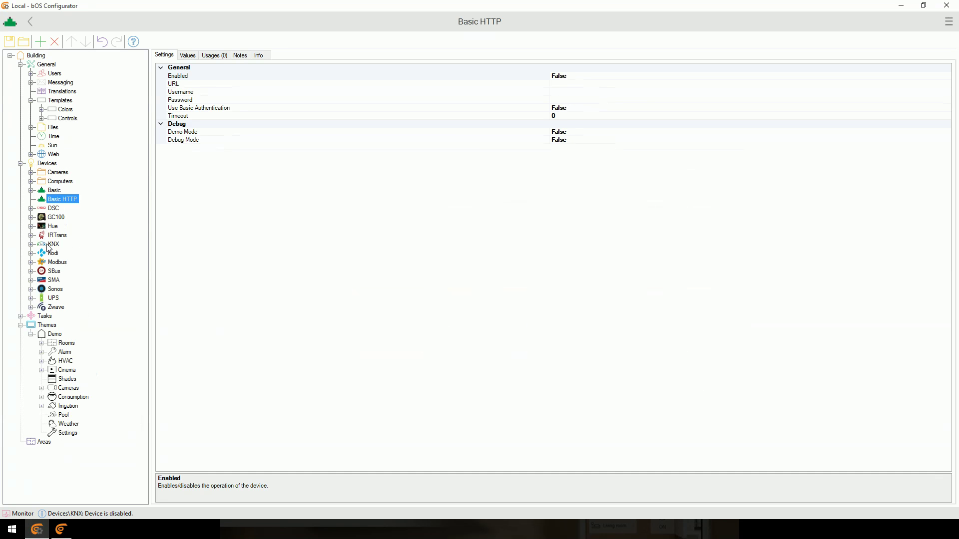
Step: Start an ETS data import for the KNX device from demo_knx.esf and look through the listed group addresses
click(48, 245)
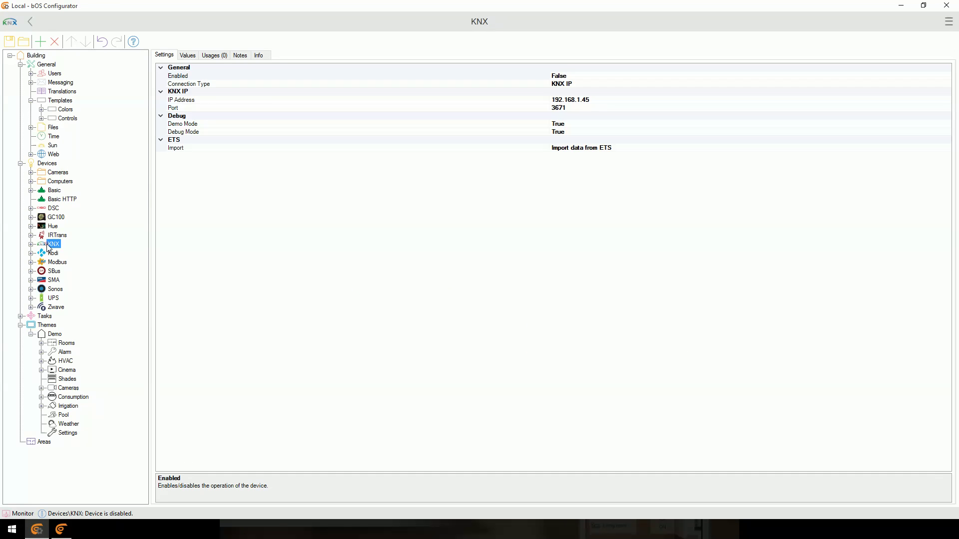
click(948, 150)
click(947, 148)
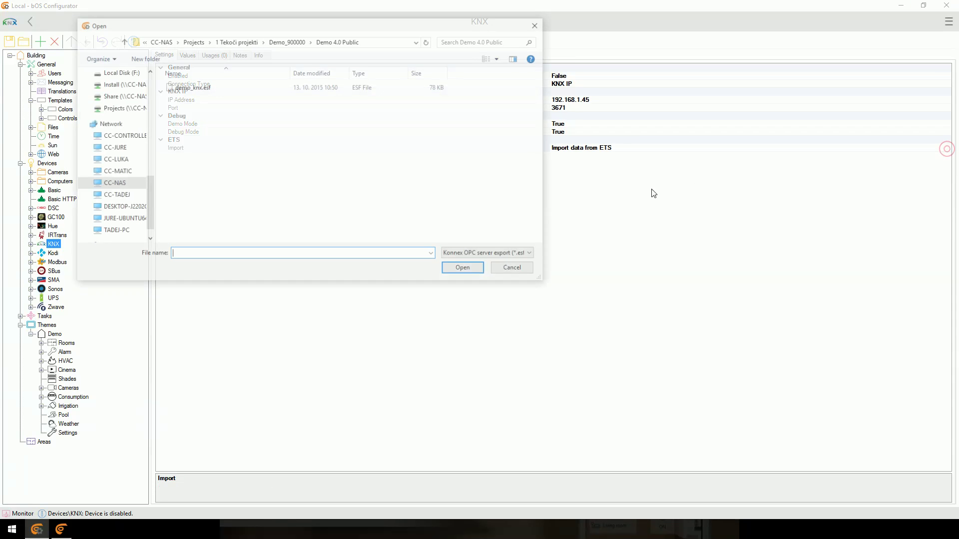
double_click(198, 89)
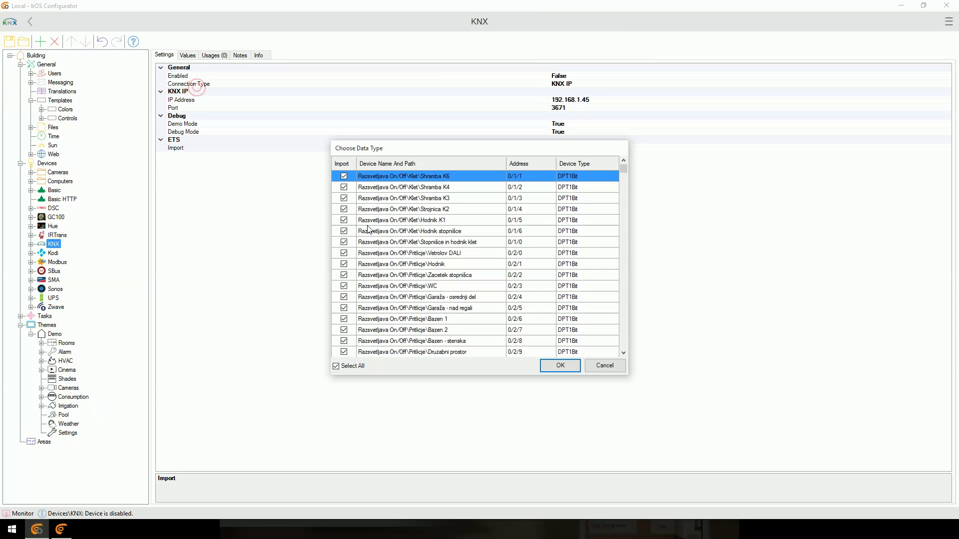
scroll(418, 270, down, 12)
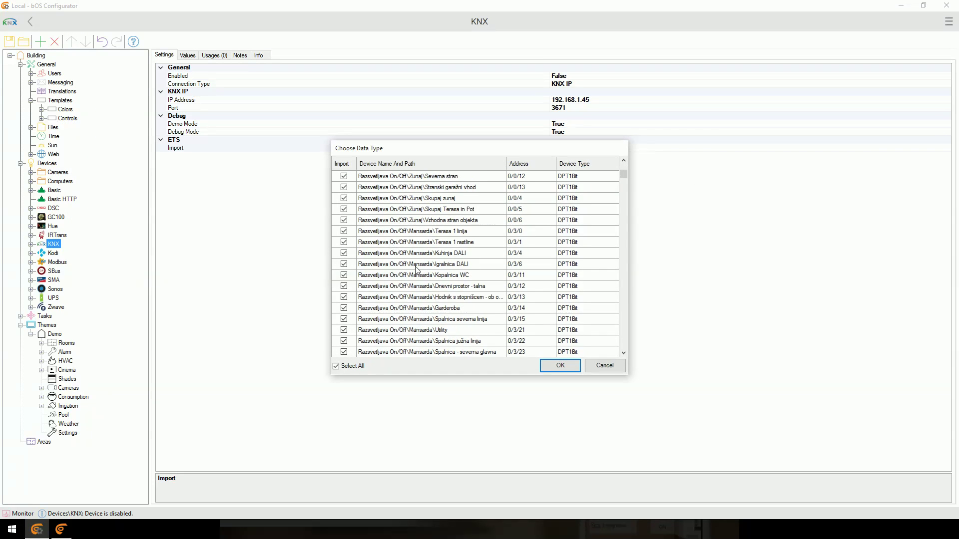
scroll(417, 266, down, 10)
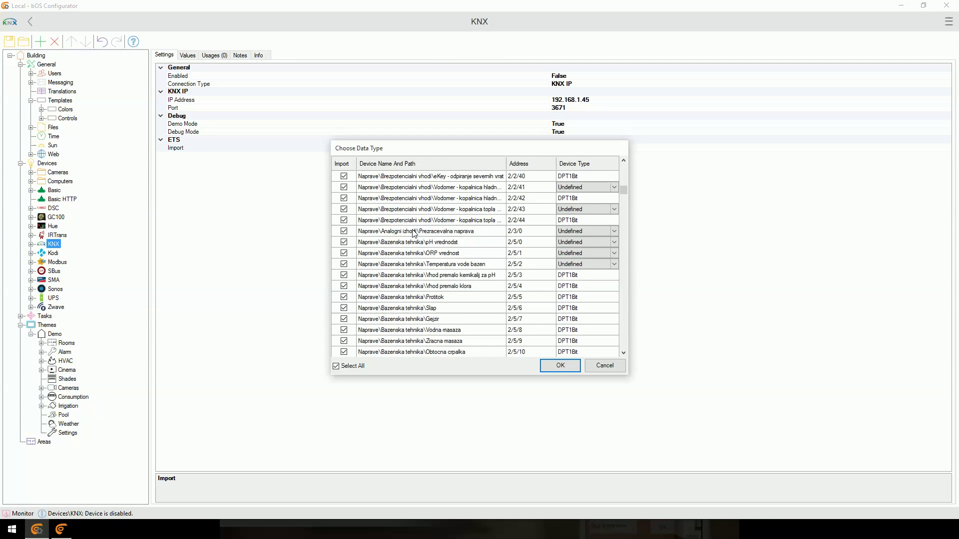
Step: Set the device type of addresses 2/3/0 and 2/5/0 to 2/5/2 to DPT2ByteFloat, and cancel the import
click(414, 232)
shift+click(427, 265)
right_click(468, 252)
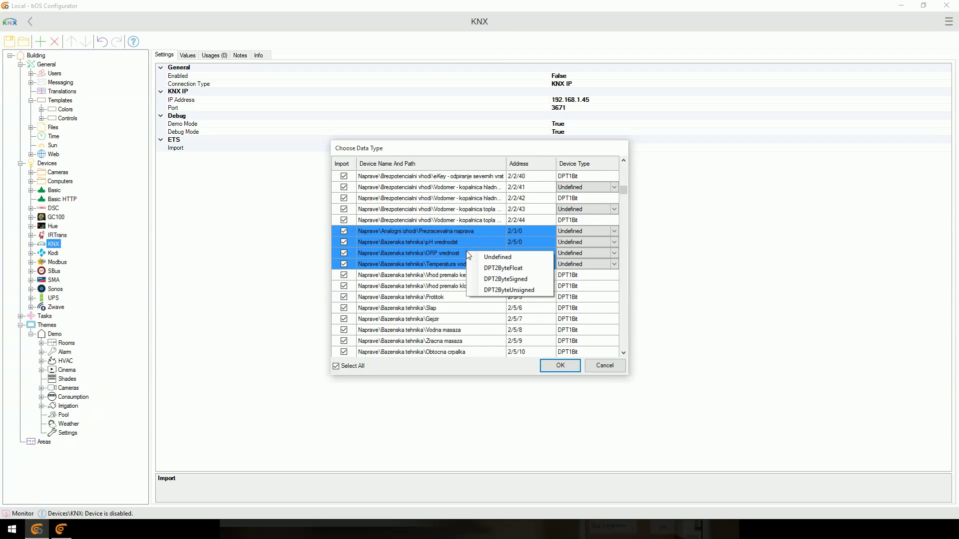
click(523, 267)
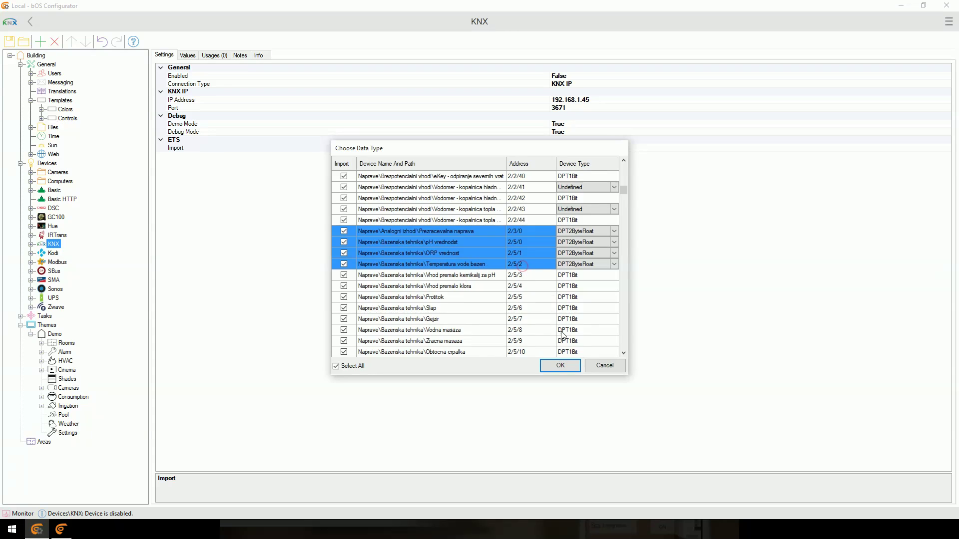
click(608, 366)
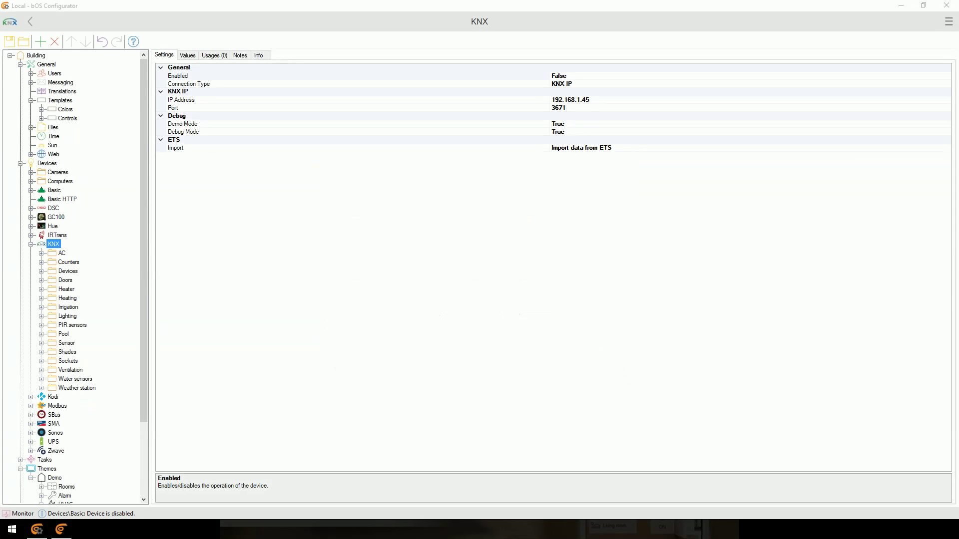
Step: Collapse the KNX device and examine the settings of each device from Sonos up to Basic
click(31, 244)
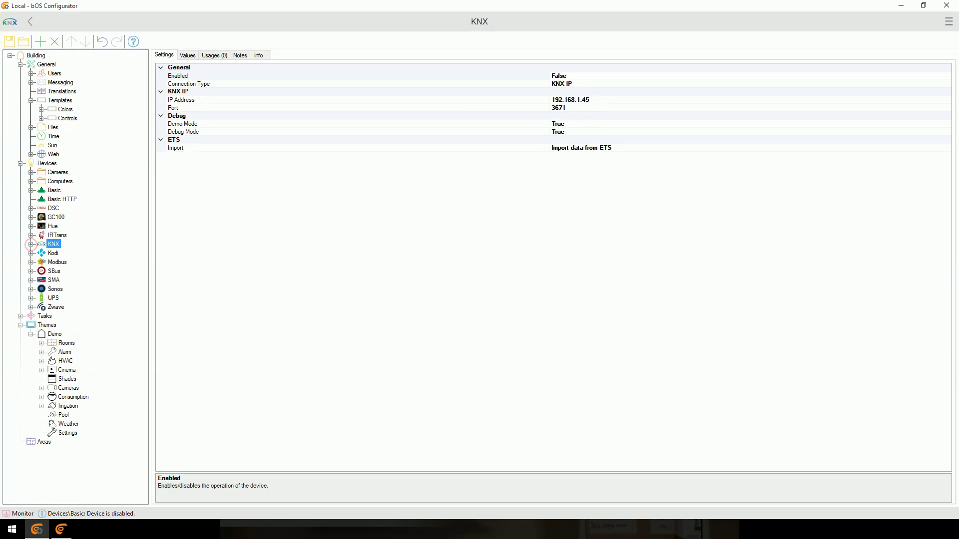
click(55, 288)
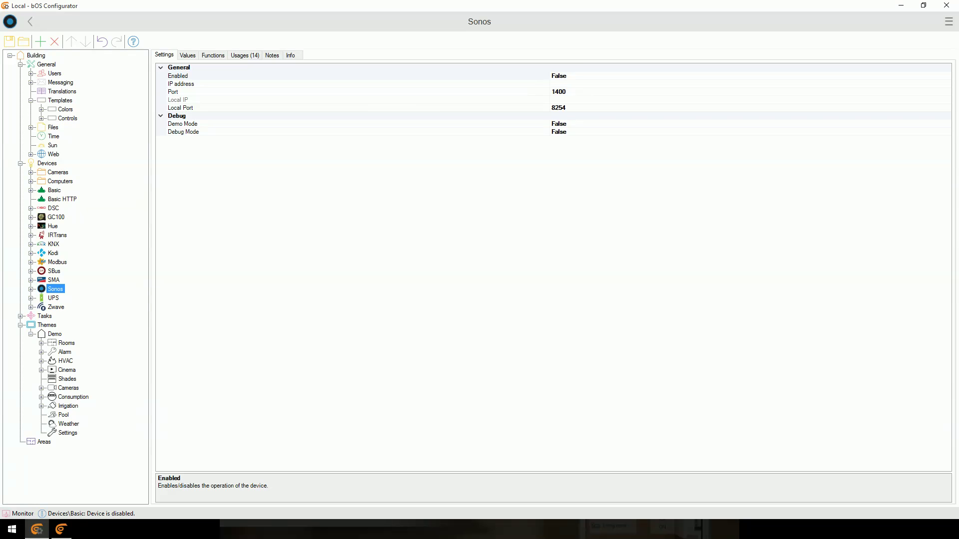
key(Up)
key(Up)
key(Up)
key(Up)
key(Up)
key(Up)
key(Up)
key(Up)
key(Up)
key(Up)
key(Up)
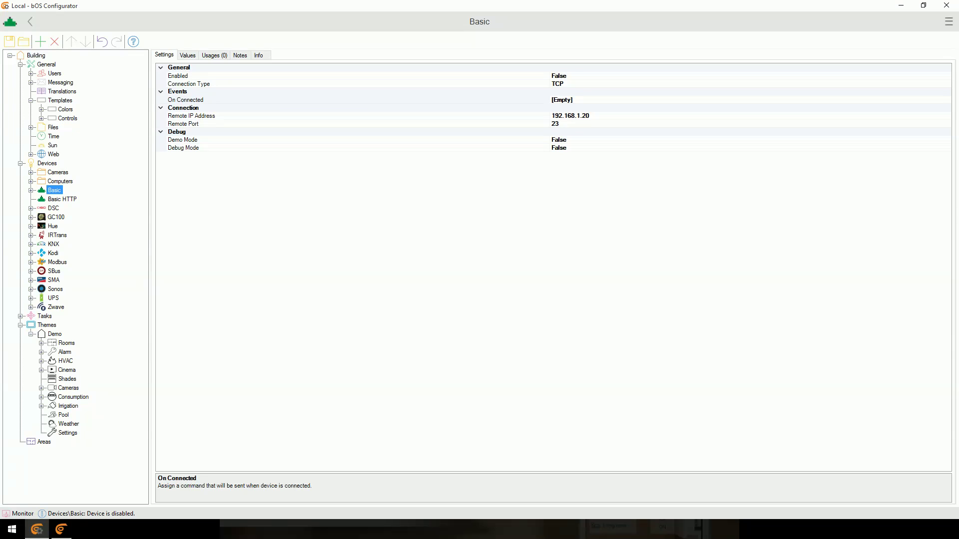
key(Down)
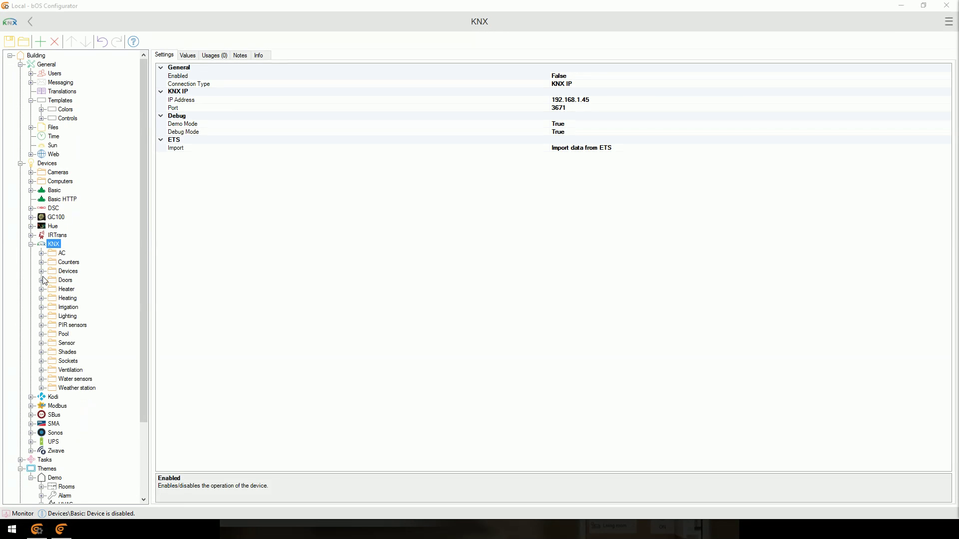
Step: Expand the Heater in the KNX Devices folder and examine its Calculation, Consumption, Heater ON objects and Frame
click(41, 272)
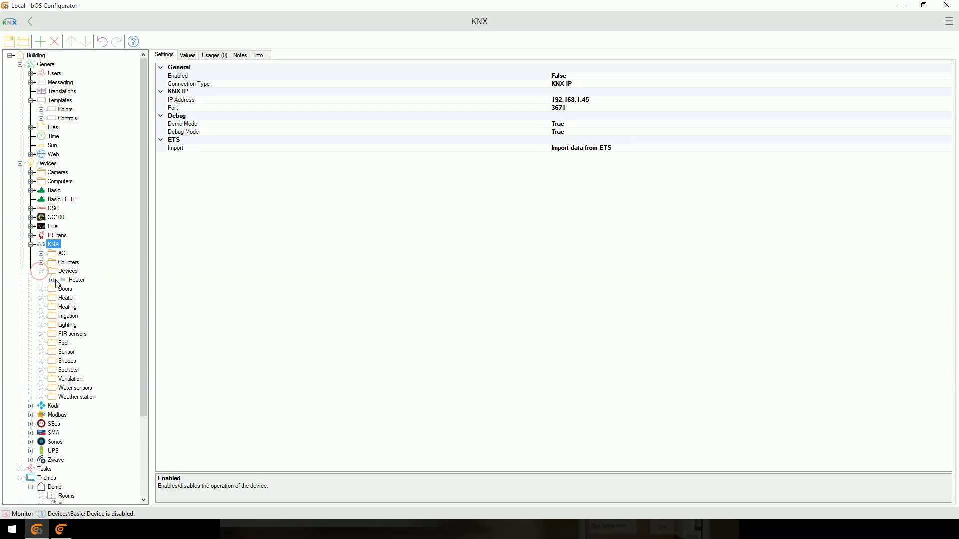
click(52, 280)
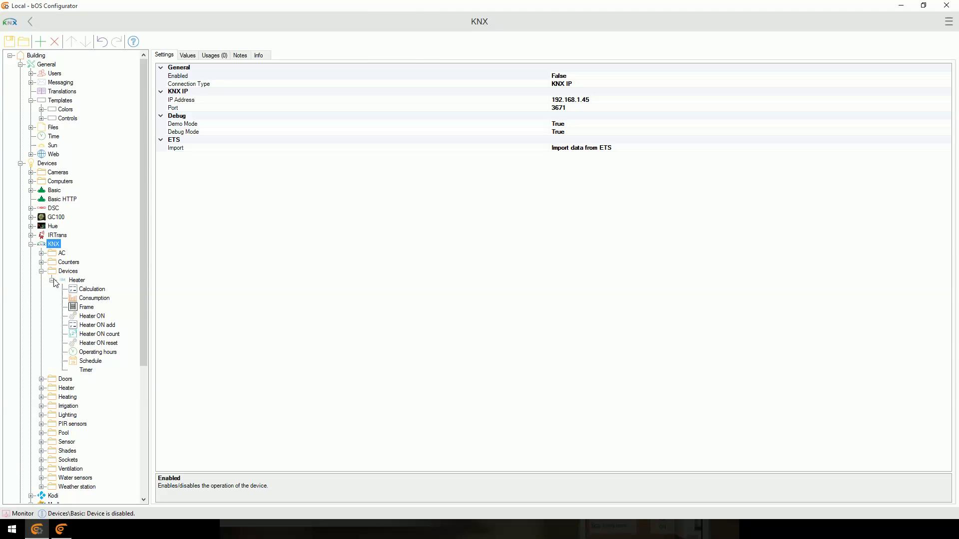
click(89, 290)
click(92, 299)
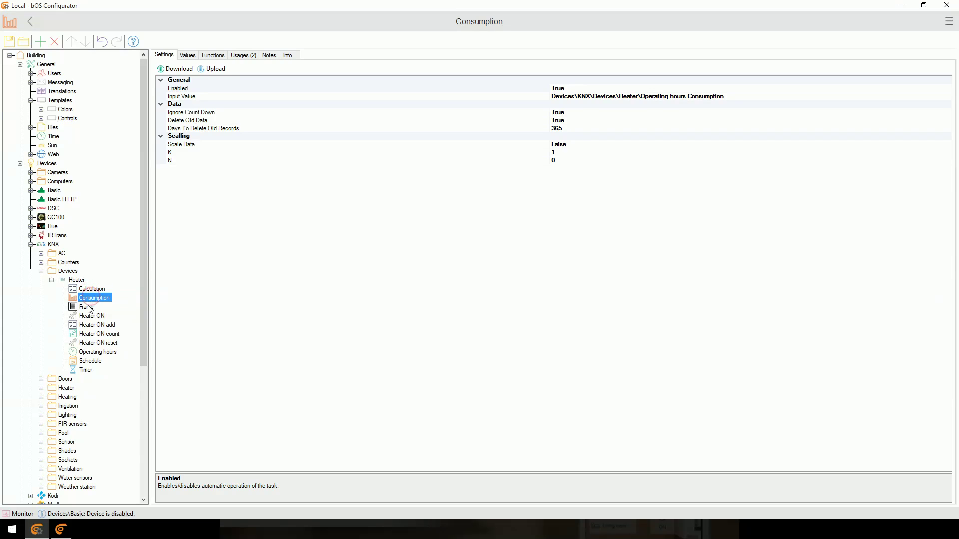
click(90, 317)
click(92, 325)
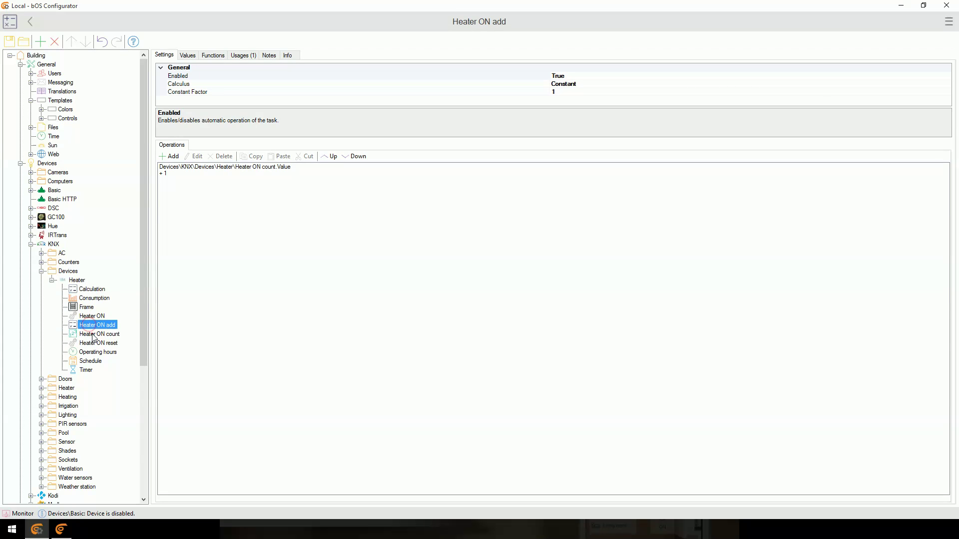
click(93, 334)
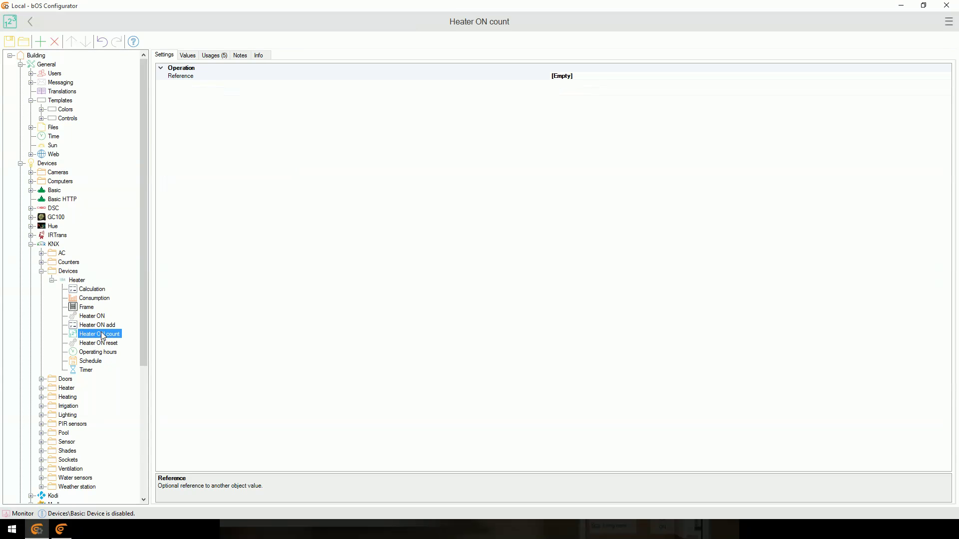
click(89, 308)
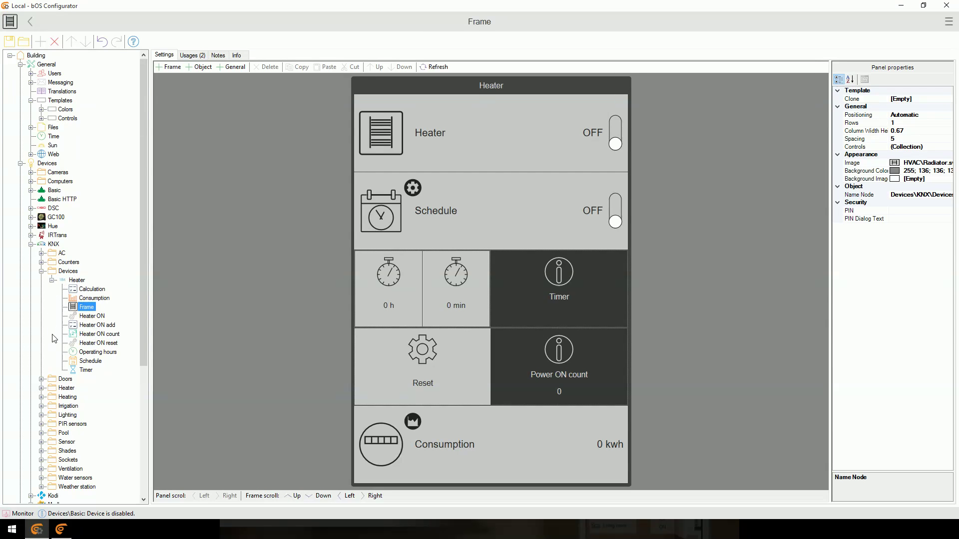
Step: Collapse the Heater object and export it to the Demo 4.0 Public folder as Local-Heater.bos
click(52, 281)
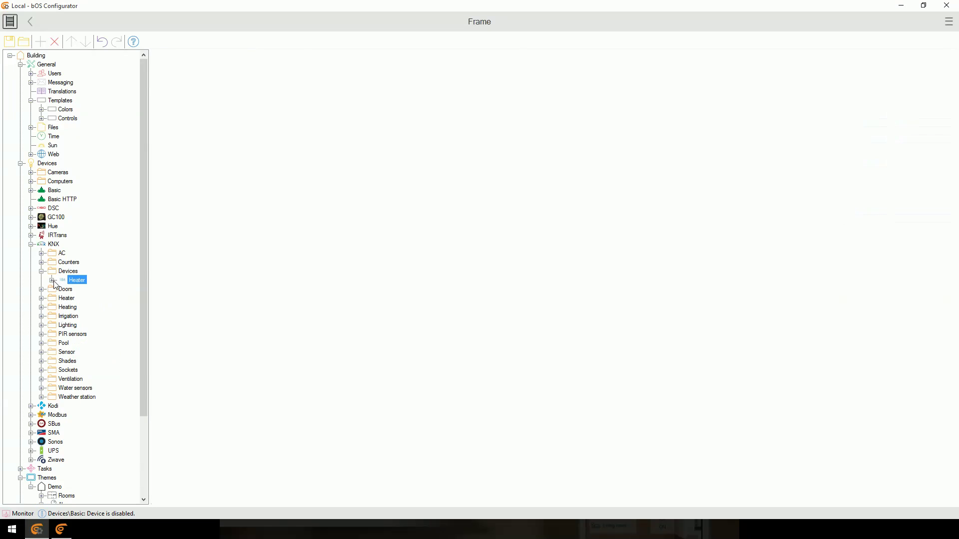
right_click(66, 280)
click(118, 436)
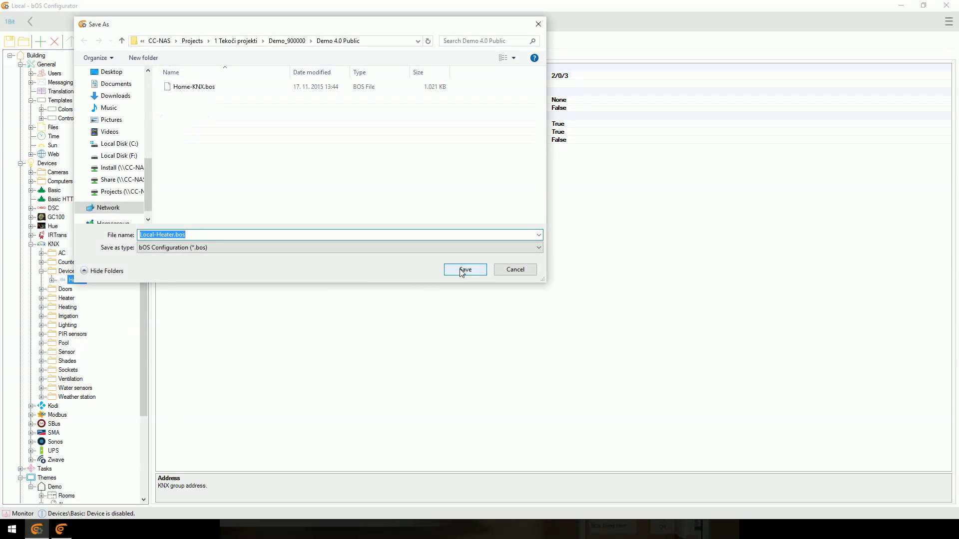
click(462, 270)
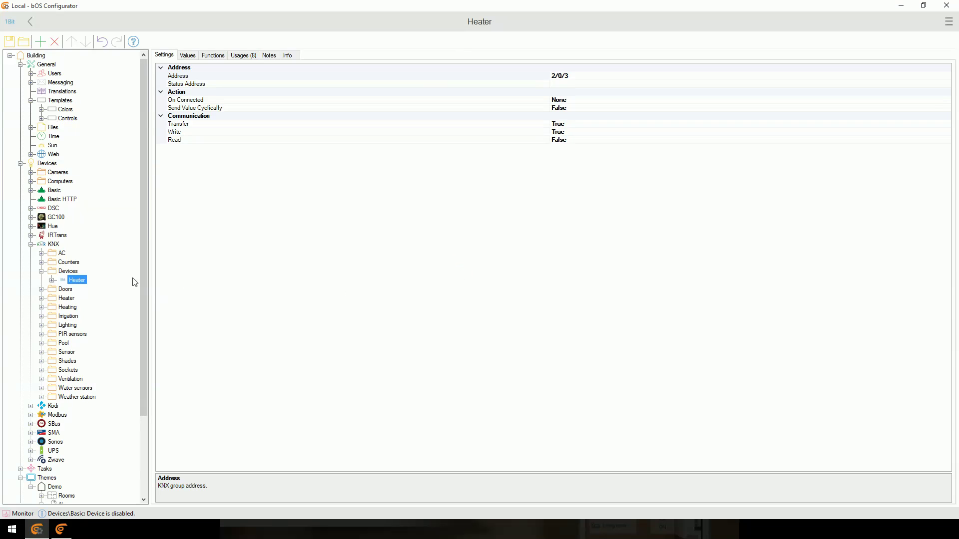